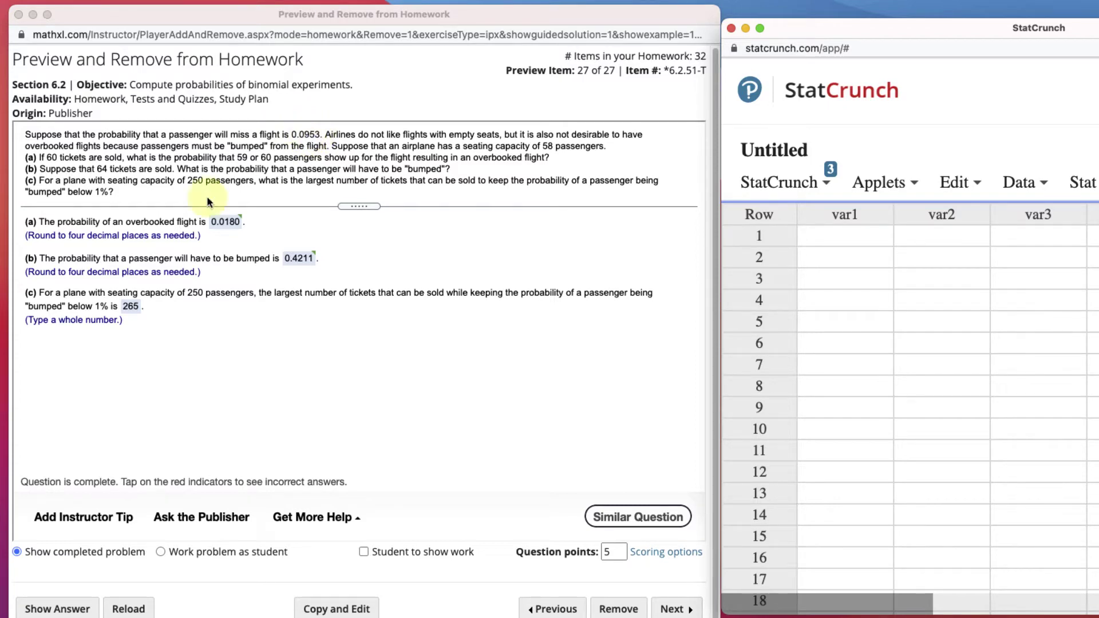
Step: Bring the TI-84 emulator forward and clear its earlier calculations
key(super+Tab)
drag(273, 136, 416, 189)
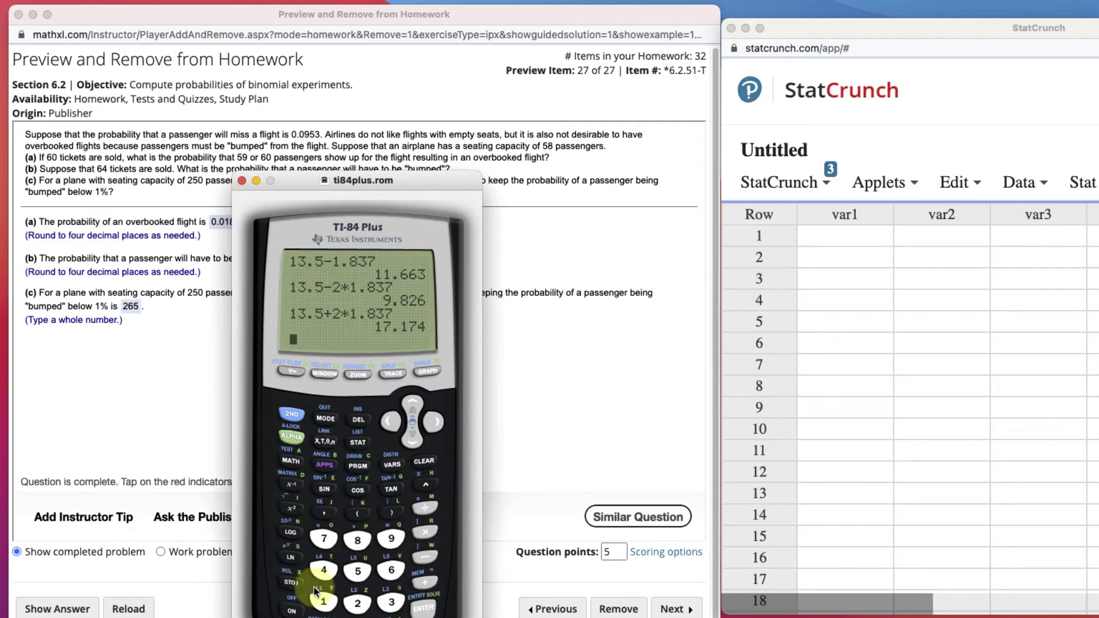
click(320, 601)
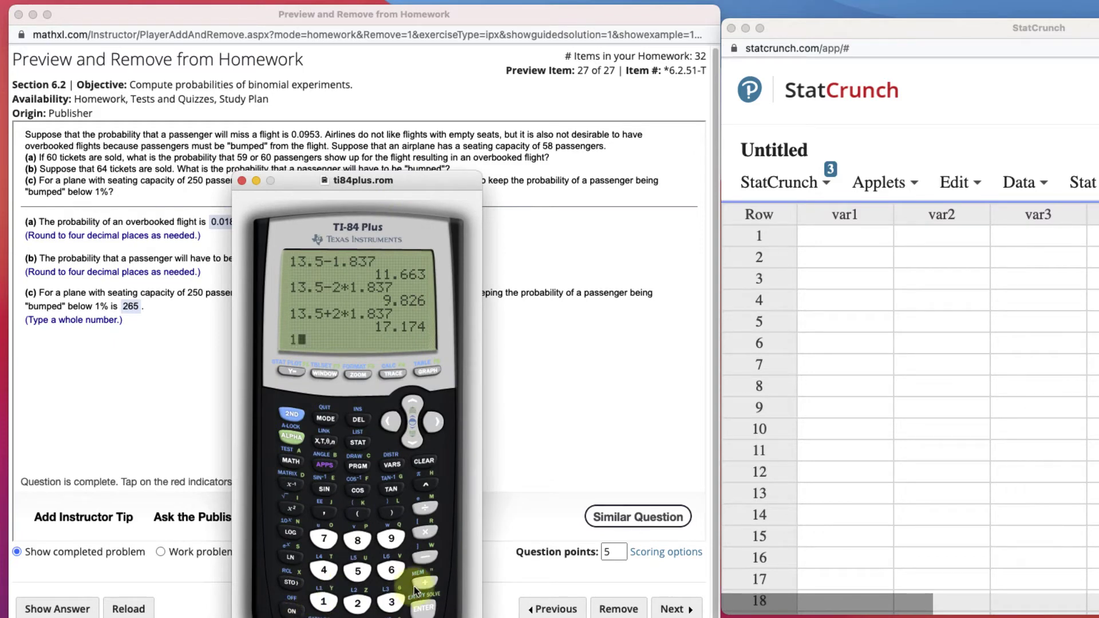
click(422, 460)
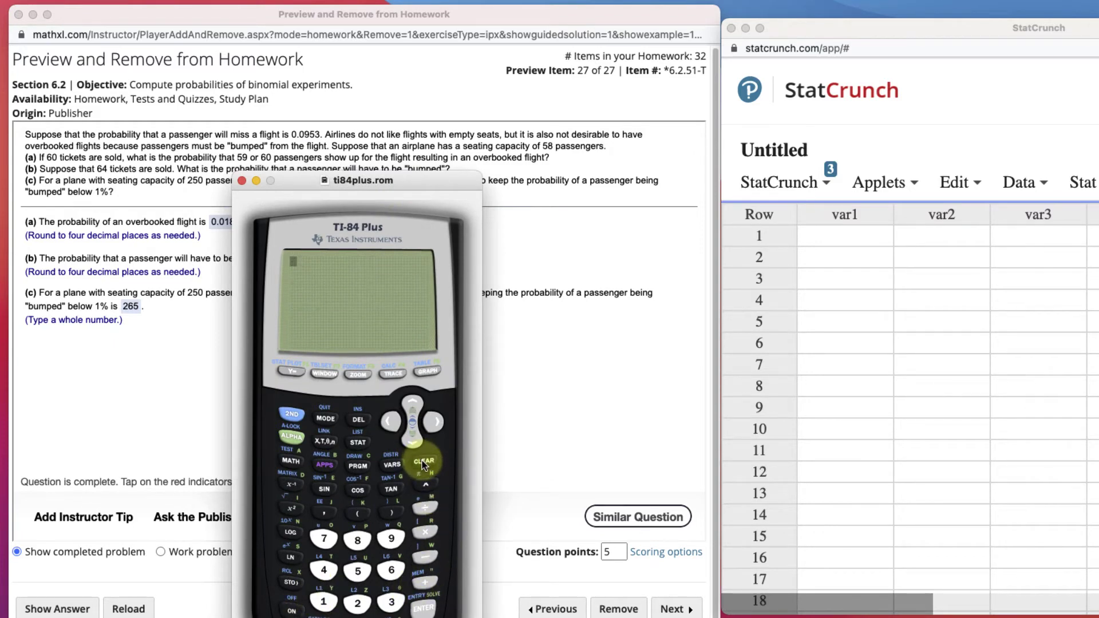
Step: Evaluate 1 − .0953 on the TI-84 to get .9047
click(323, 601)
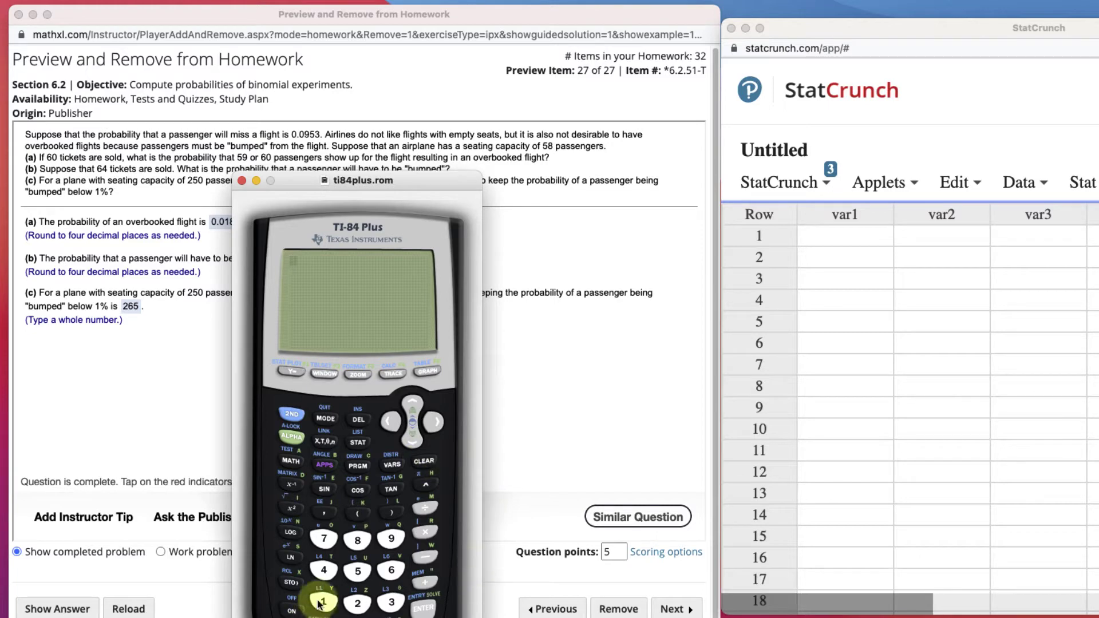
click(424, 555)
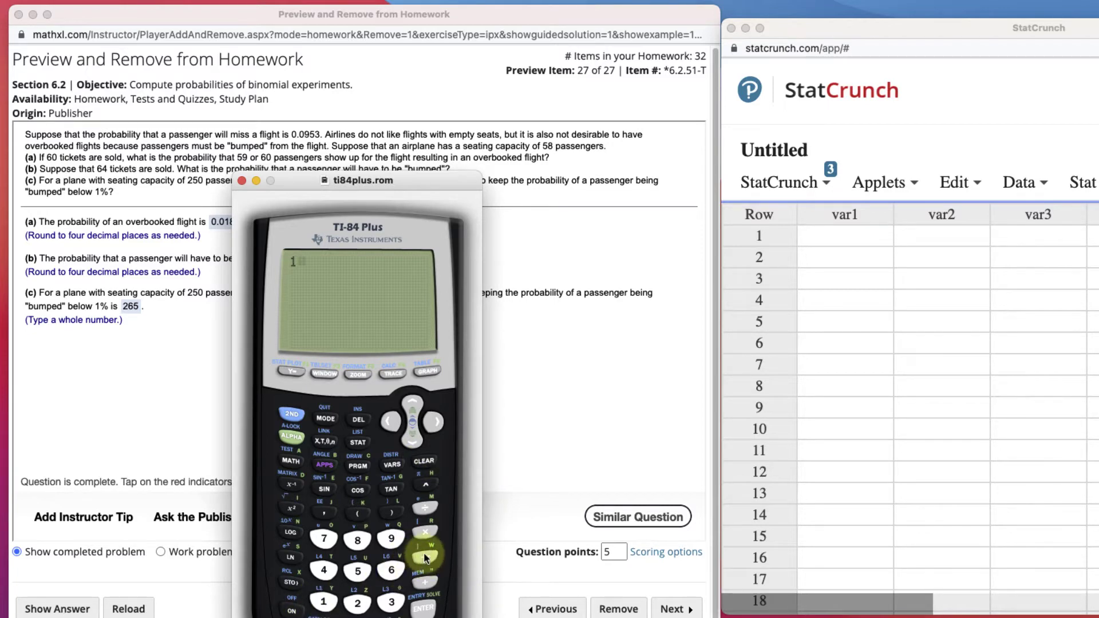
click(357, 615)
click(324, 616)
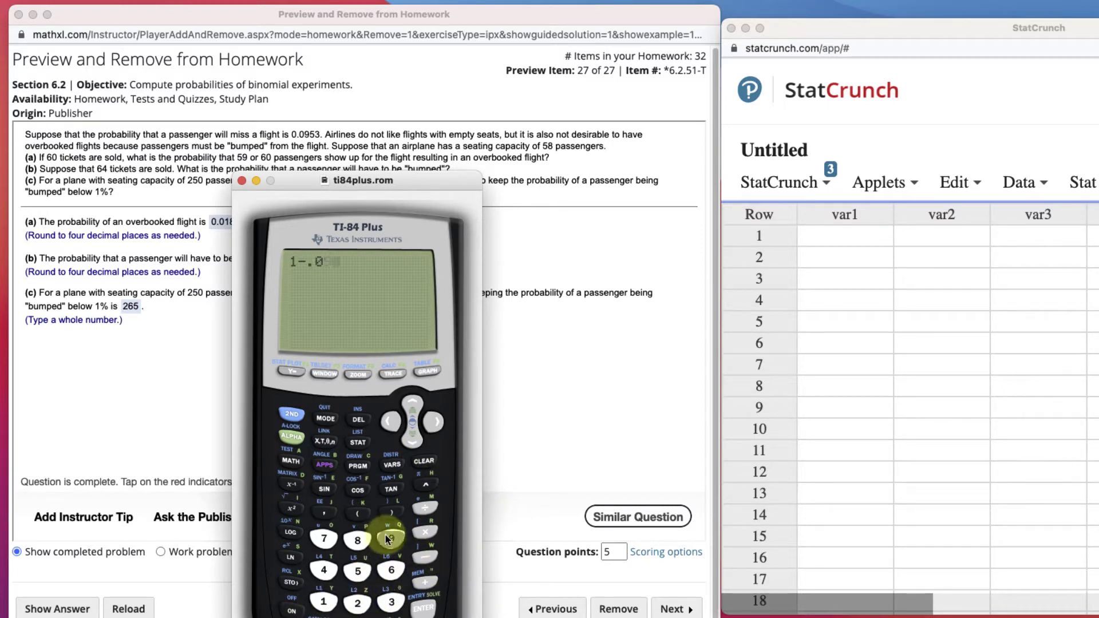
click(392, 538)
click(357, 570)
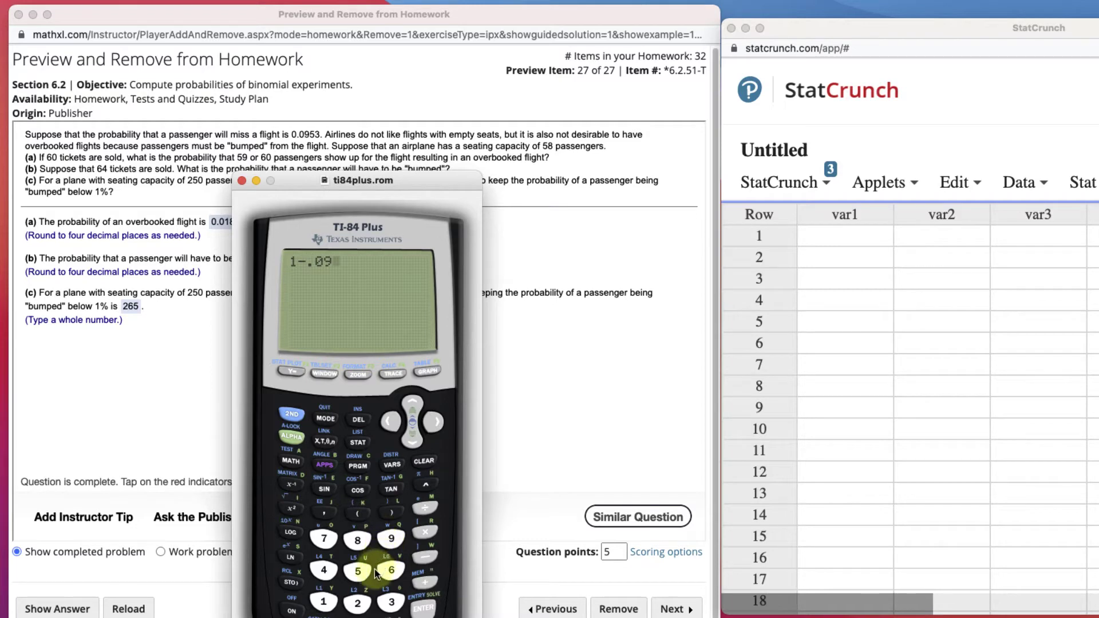
click(392, 601)
click(424, 607)
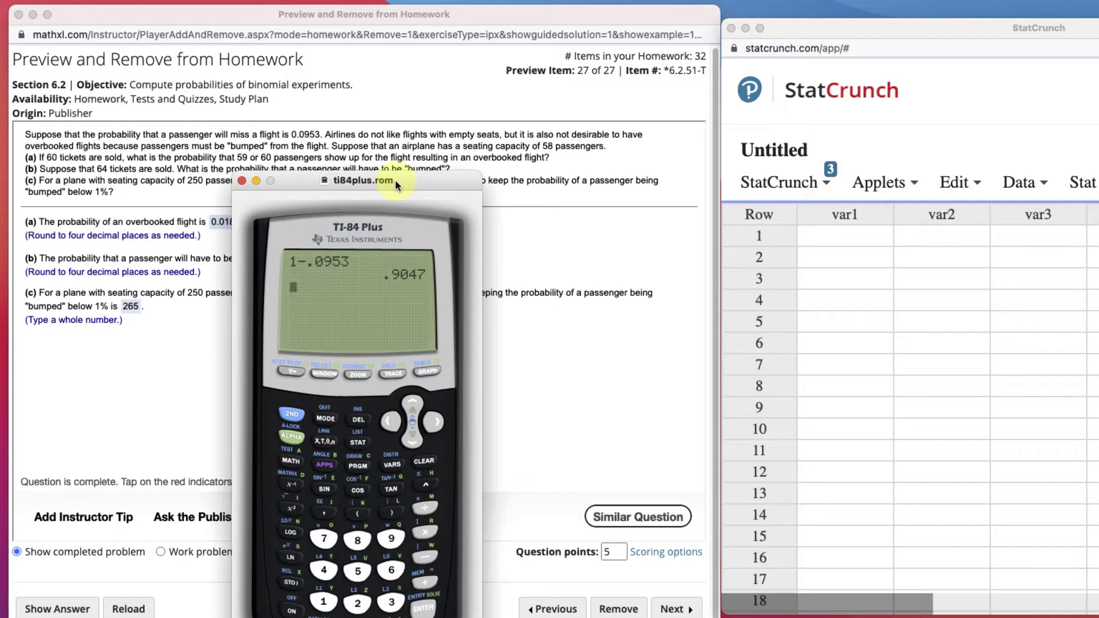
drag(394, 179, 557, 337)
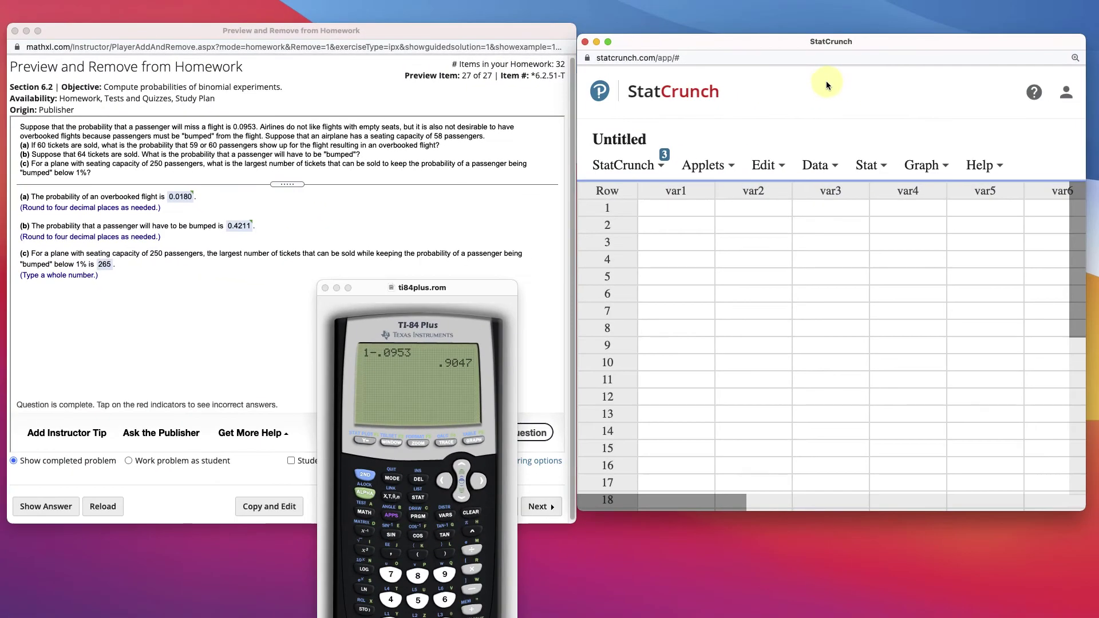
Step: Open StatCrunch's Binomial calculator from the Stat menu
click(872, 165)
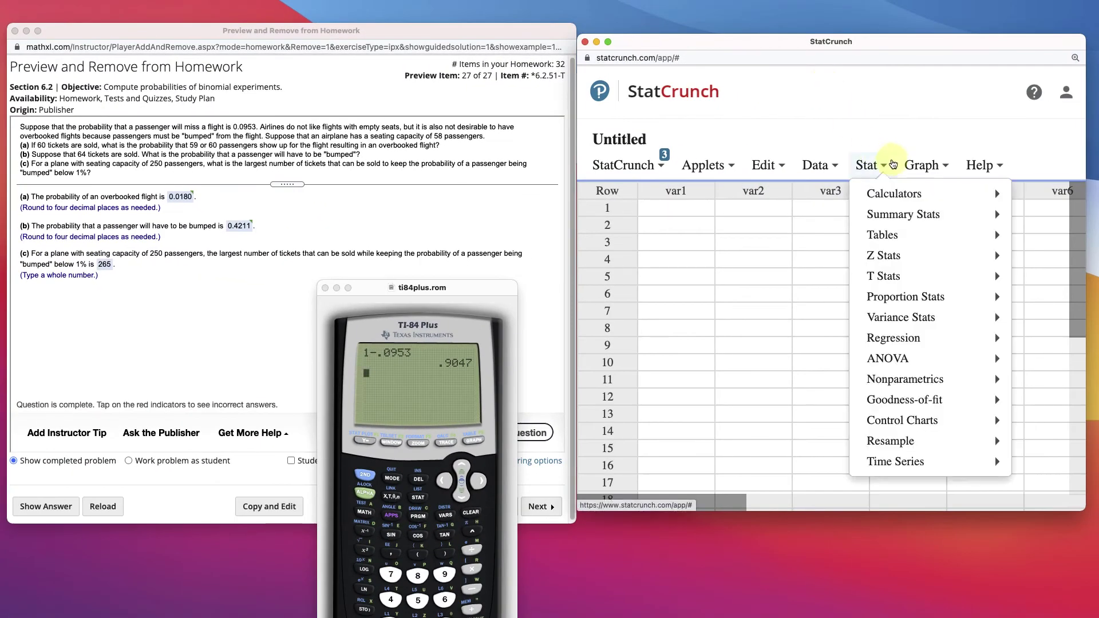
mouse_move(886, 192)
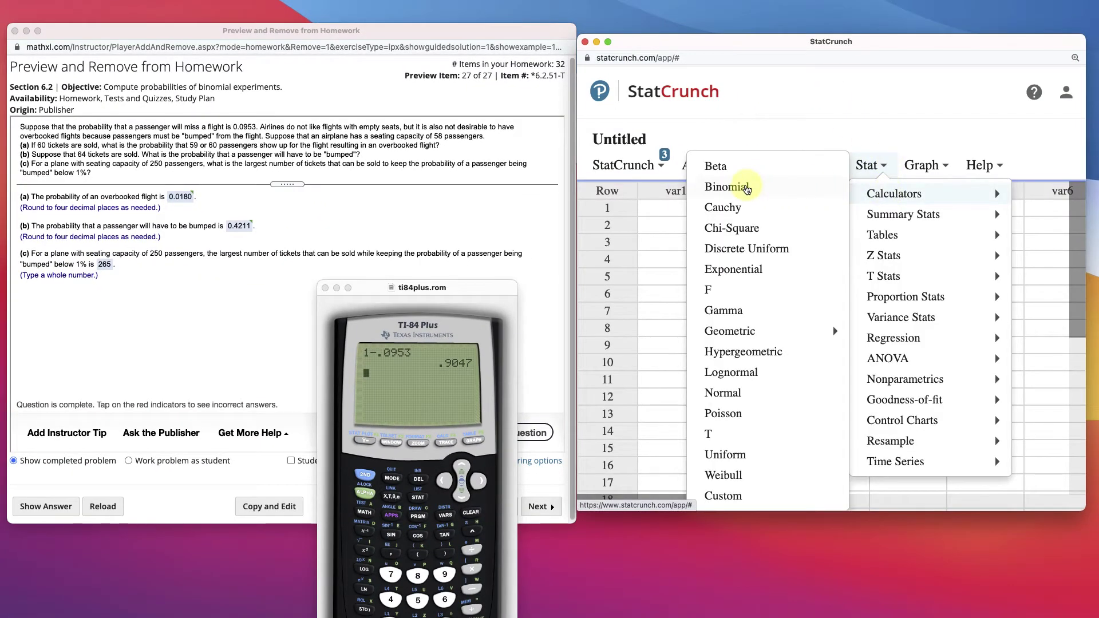
click(747, 189)
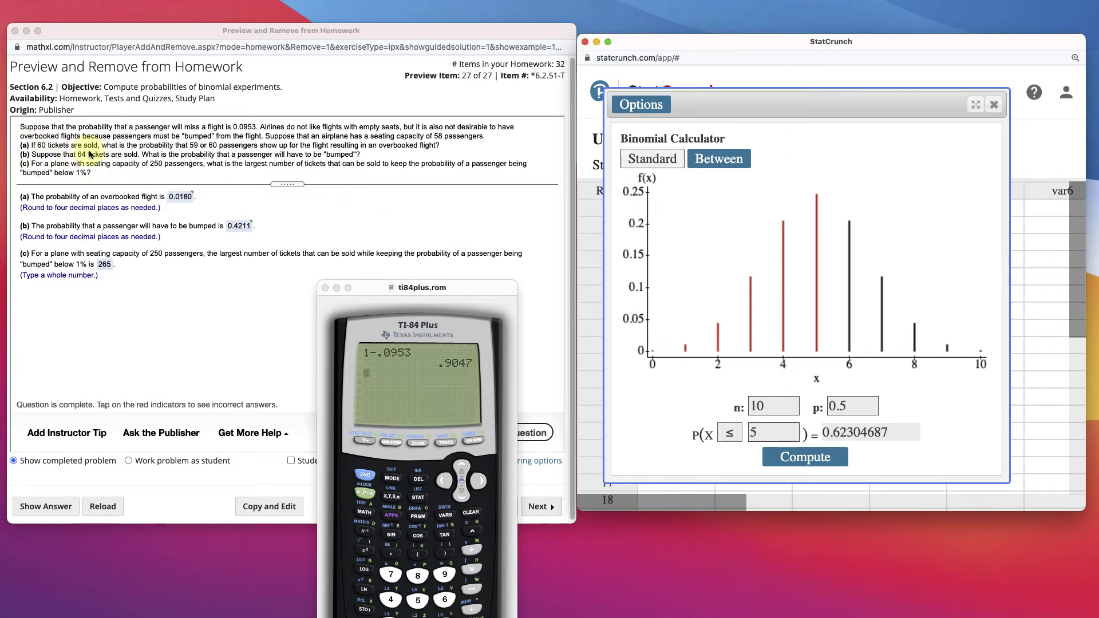
Step: Replace n with 60 and start replacing p 0.5 with 0.9047
click(760, 404)
drag(760, 403, 729, 404)
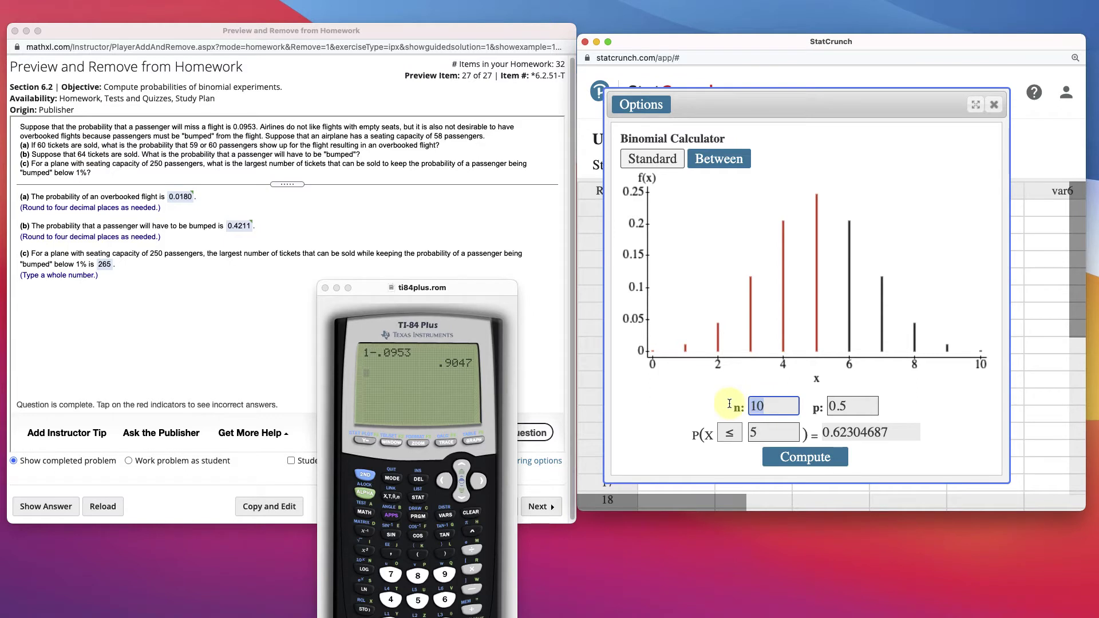
text(60)
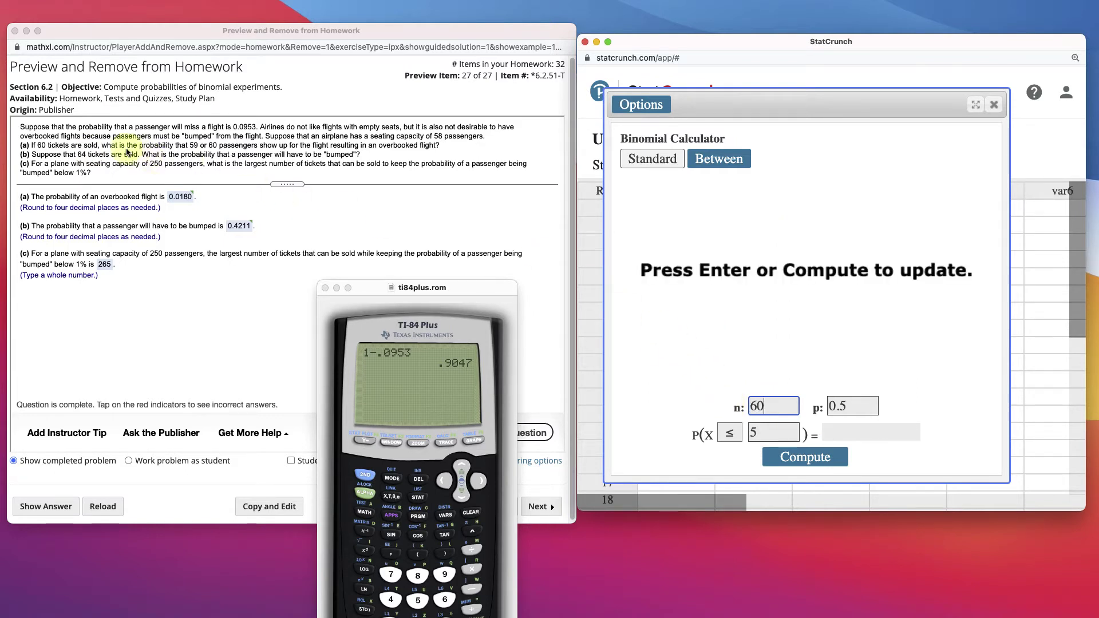
drag(852, 405, 817, 405)
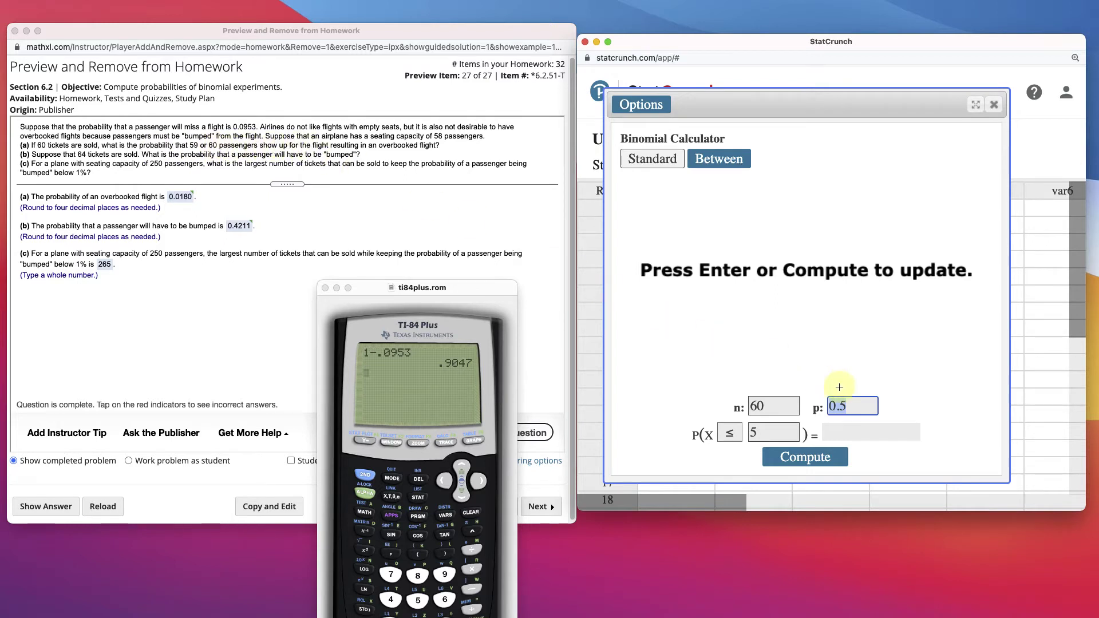
drag(858, 406, 820, 406)
text(0.)
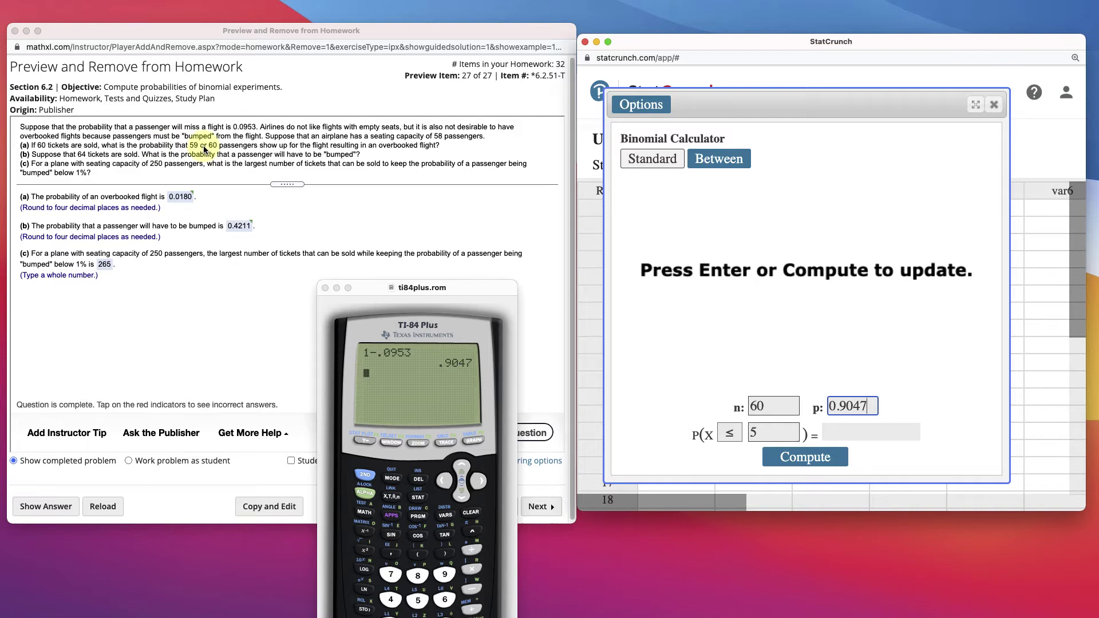
Step: Compute P(X ≥ 59) for n = 60, p = 0.9047, giving 0.01798067
click(735, 435)
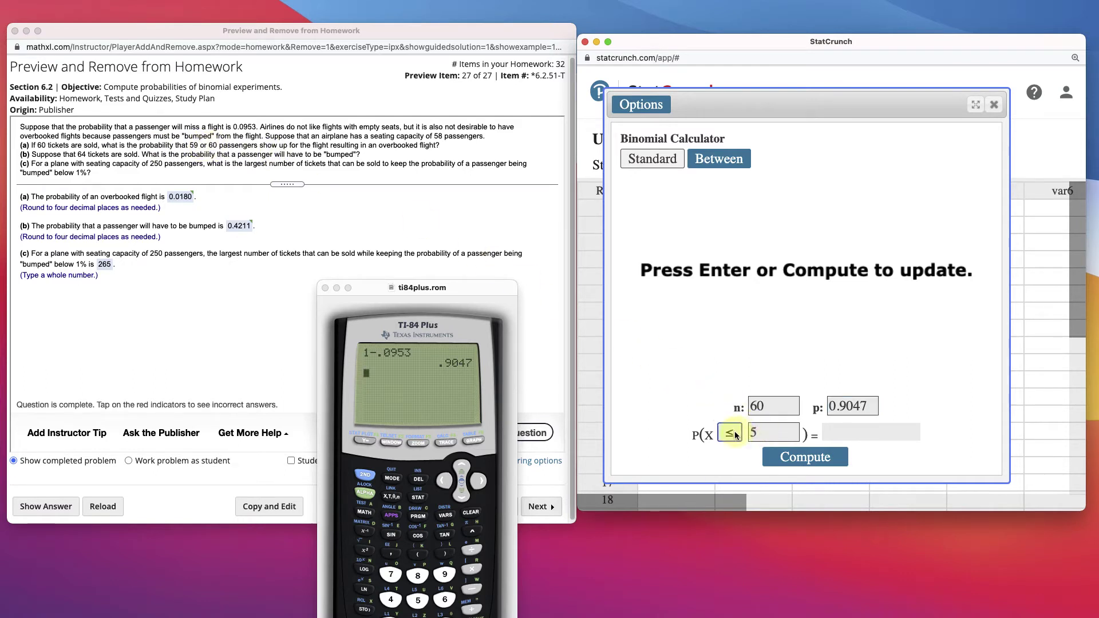
click(734, 435)
click(738, 478)
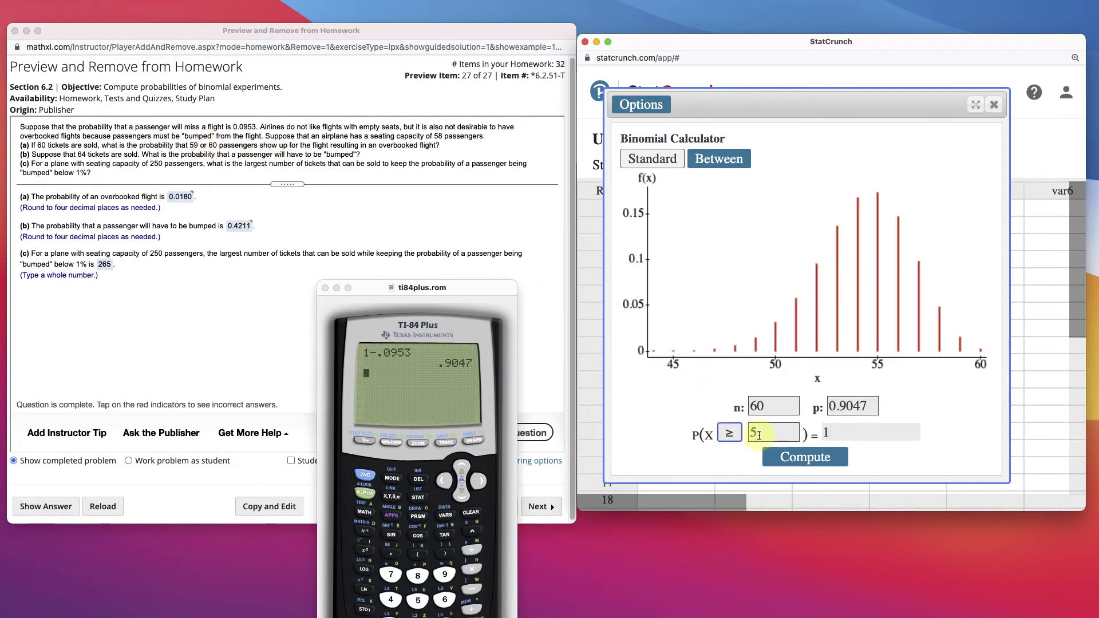
double_click(759, 435)
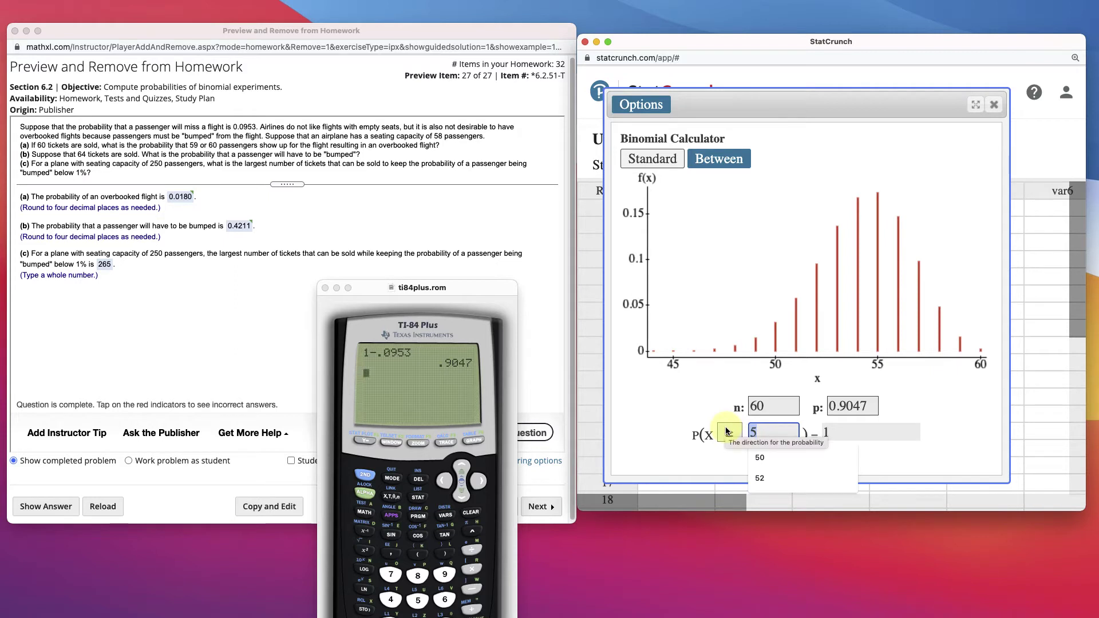
key(BackSpace)
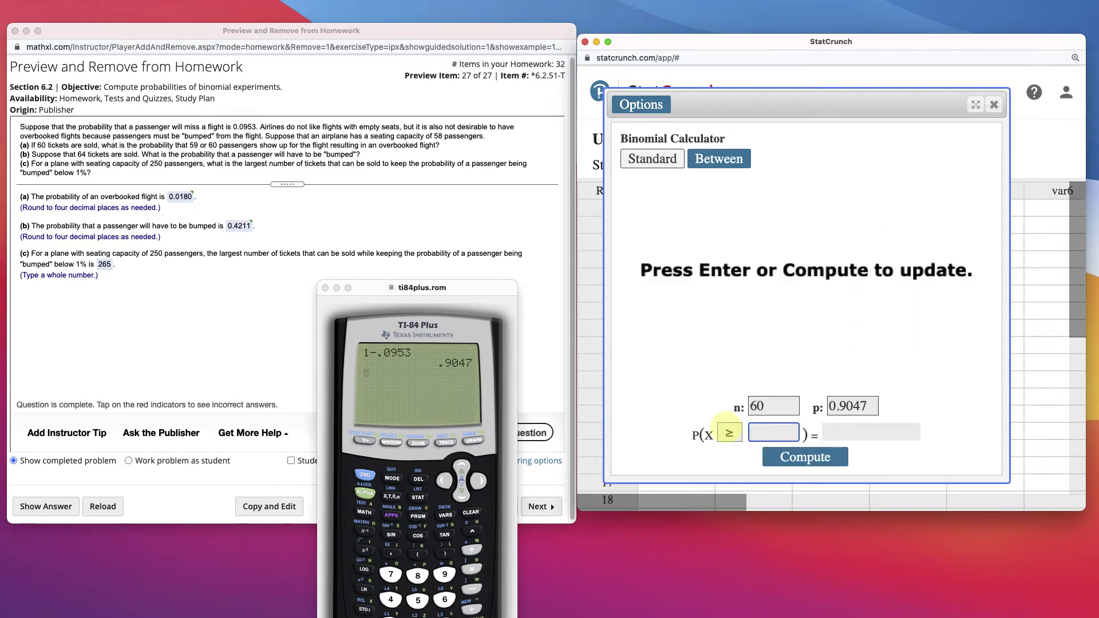
text(59)
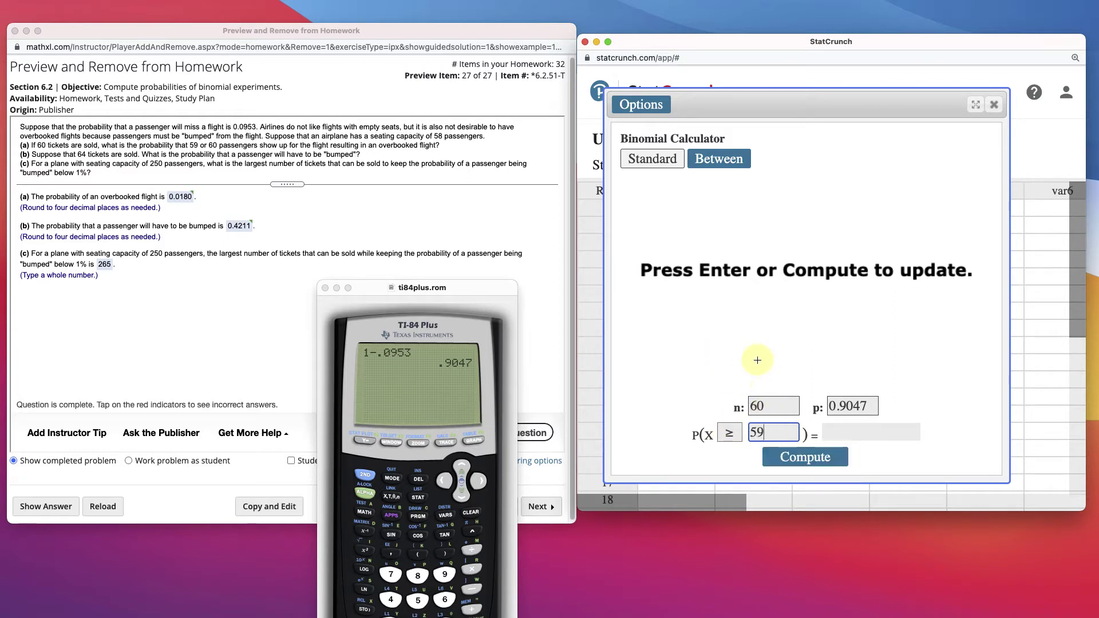
click(825, 456)
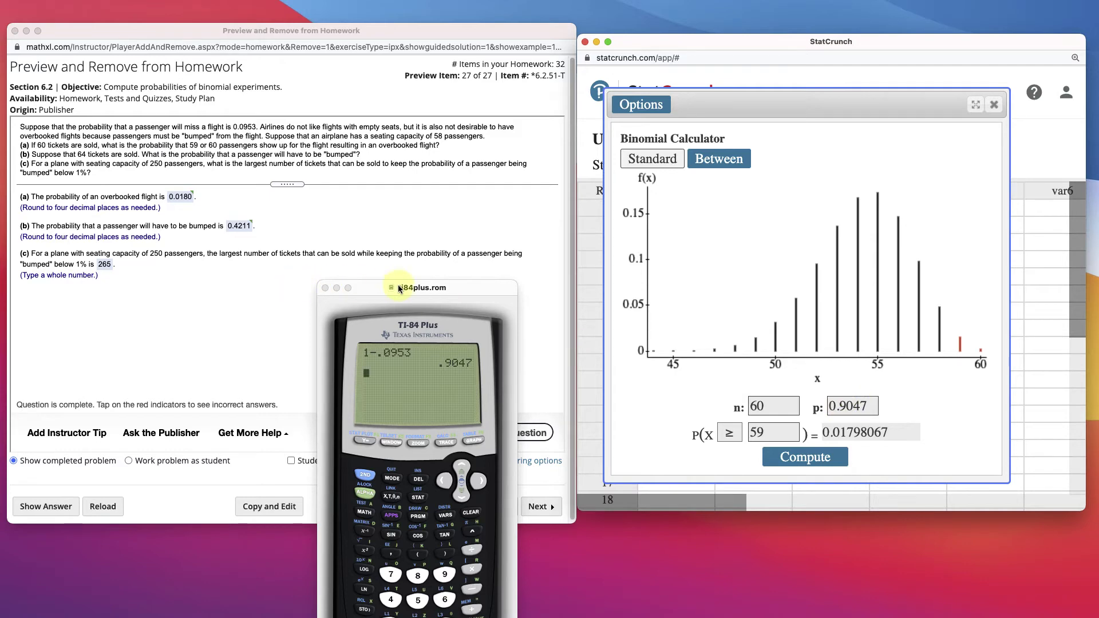
Step: Close the TI-84 emulator and change n to 64
drag(461, 330, 386, 389)
key(super+h)
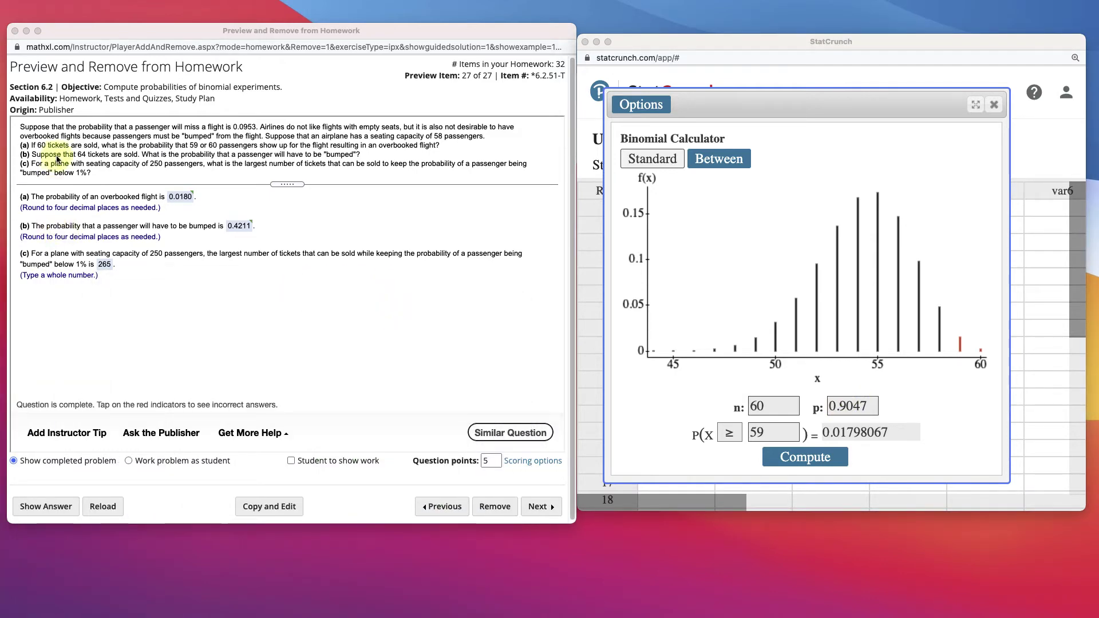
click(789, 404)
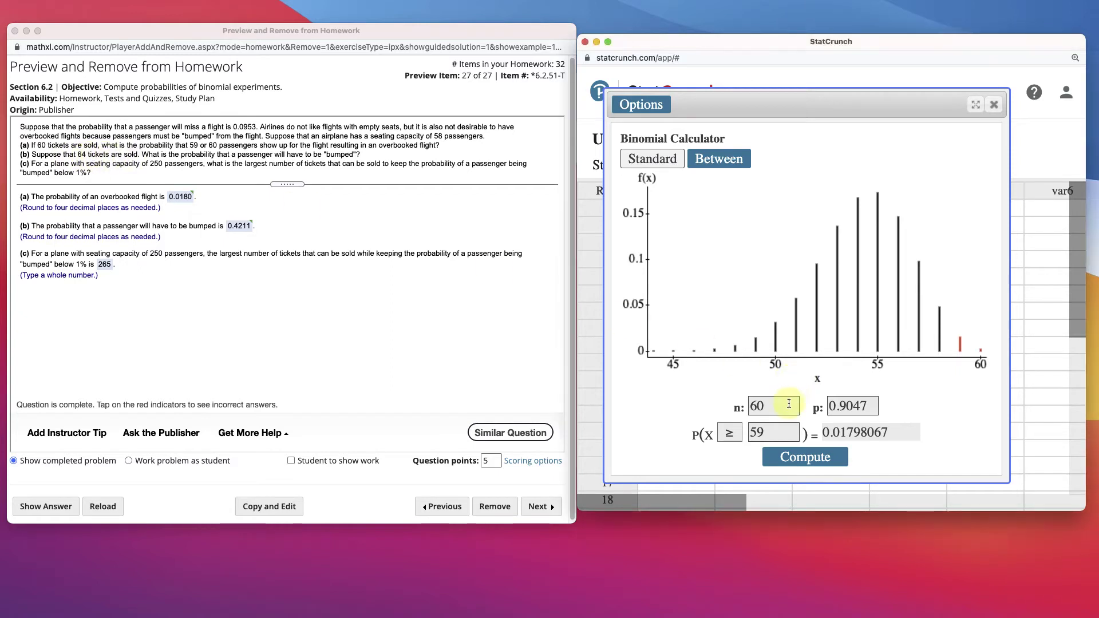
drag(789, 403, 733, 406)
text(64)
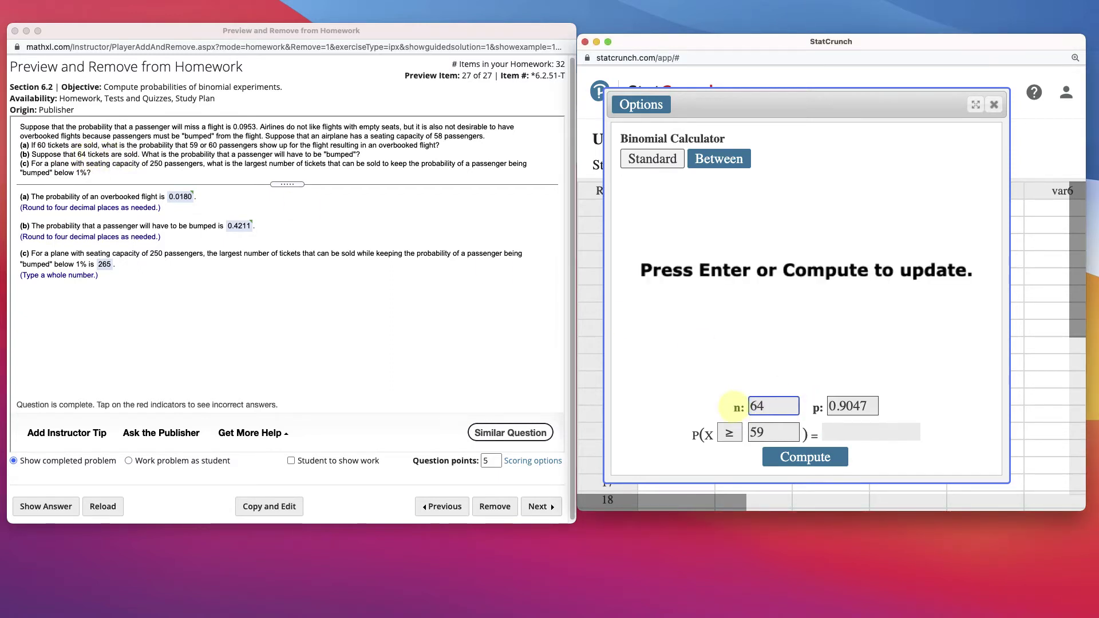
Step: Change the cutoff to 58 and compute P(X ≥ 58) for n = 64
click(841, 405)
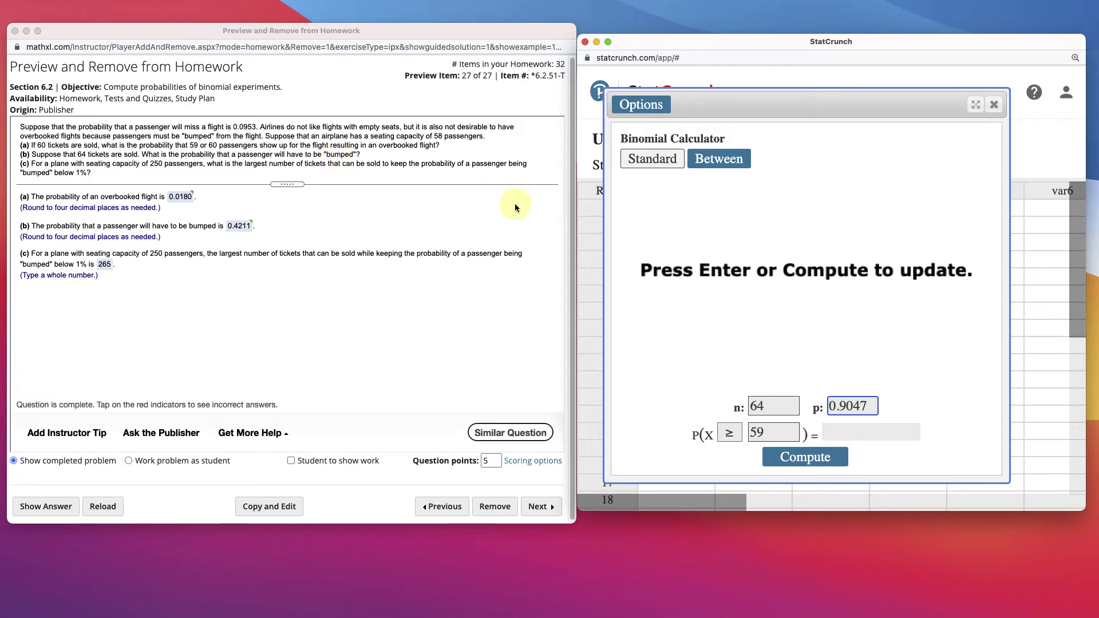
click(846, 405)
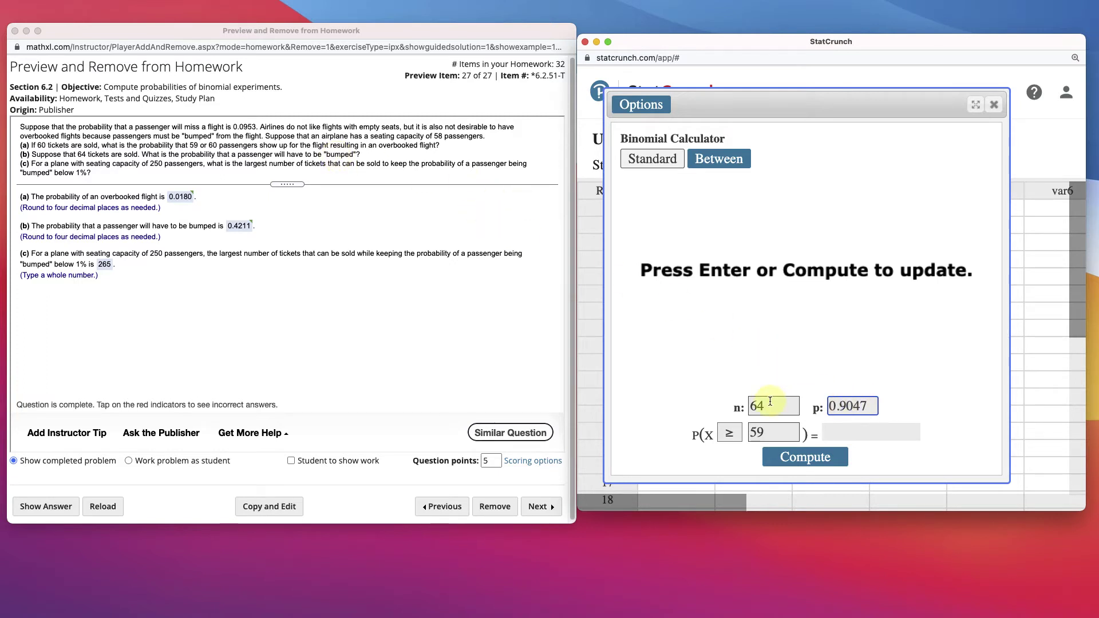
click(773, 433)
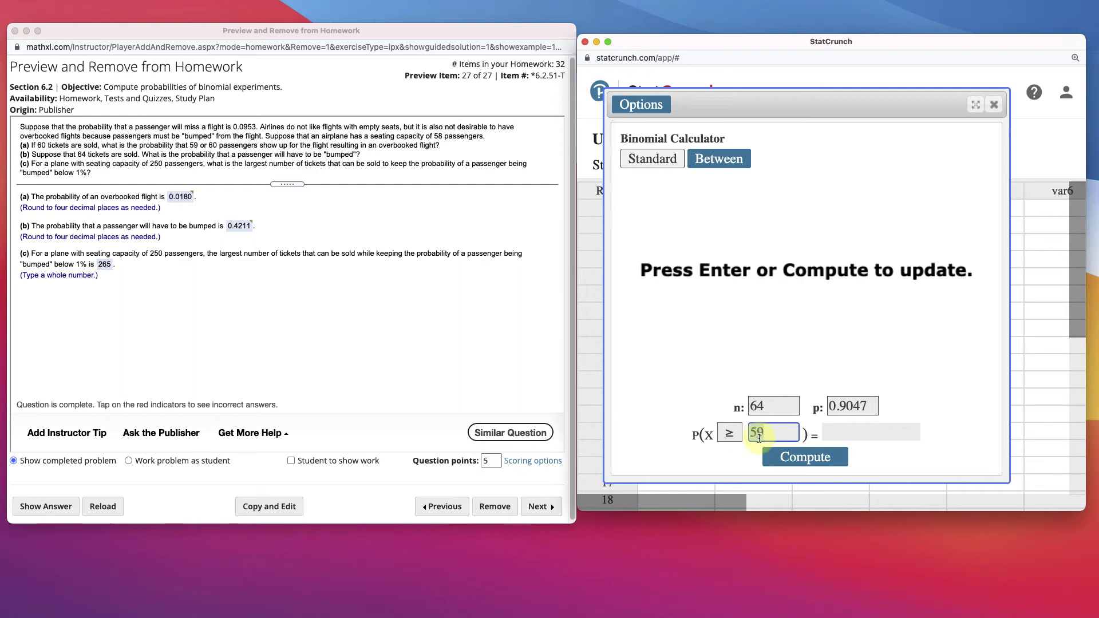
drag(766, 434, 747, 438)
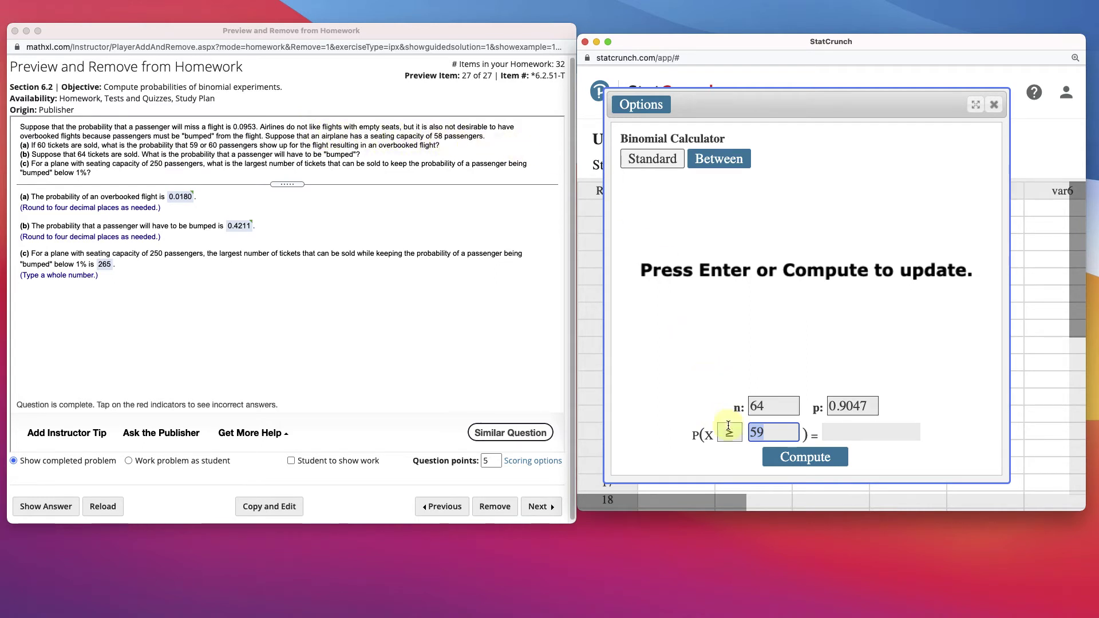
click(766, 432)
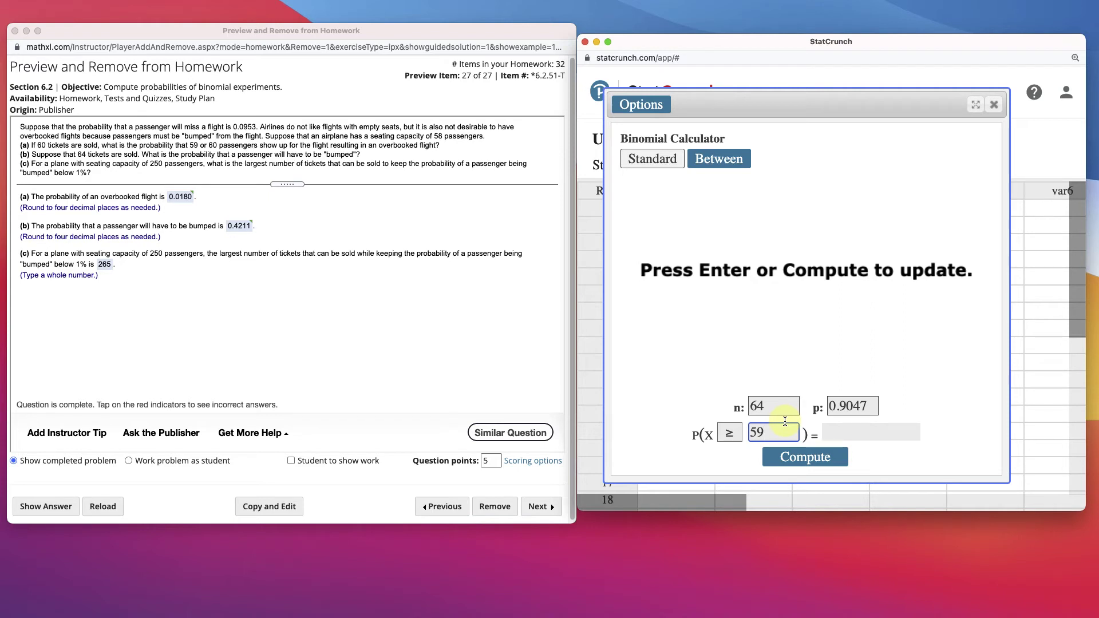
key(BackSpace)
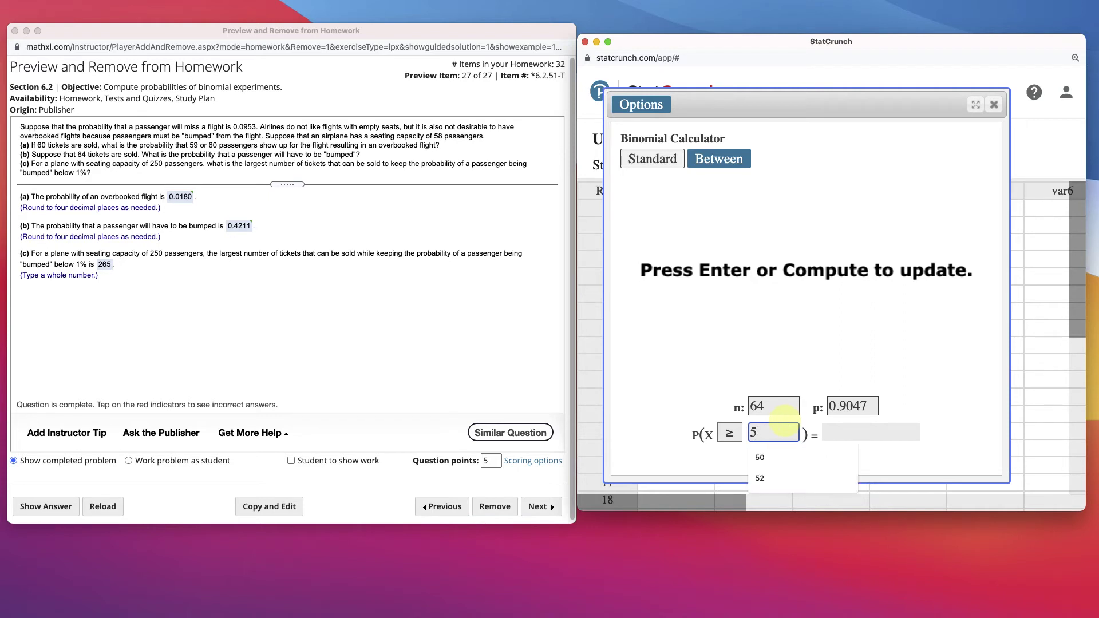
text(8)
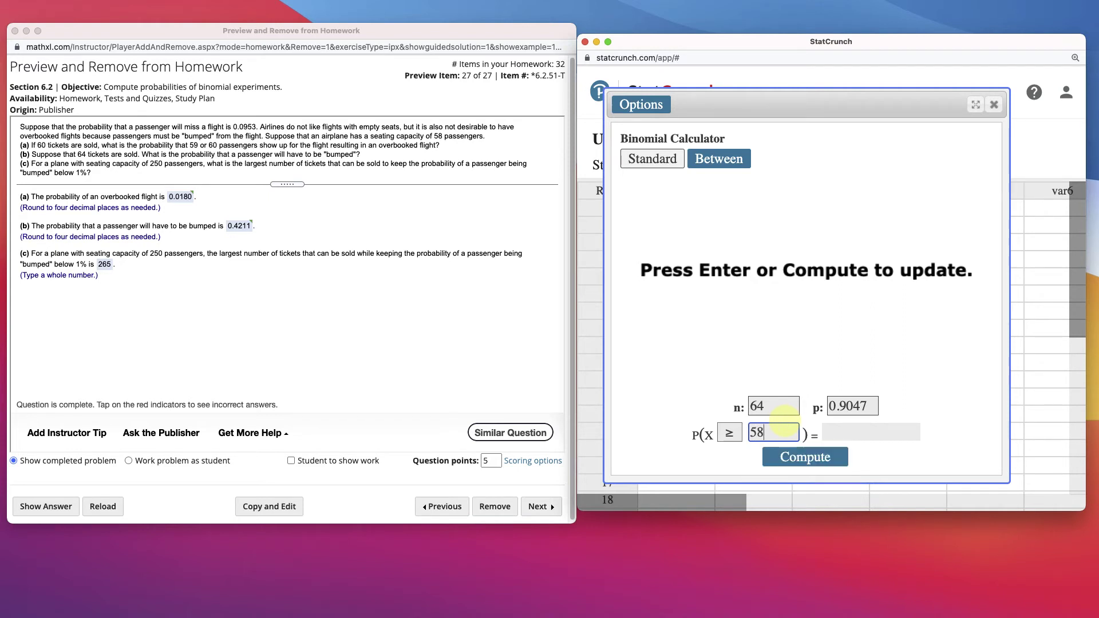
click(756, 433)
click(789, 456)
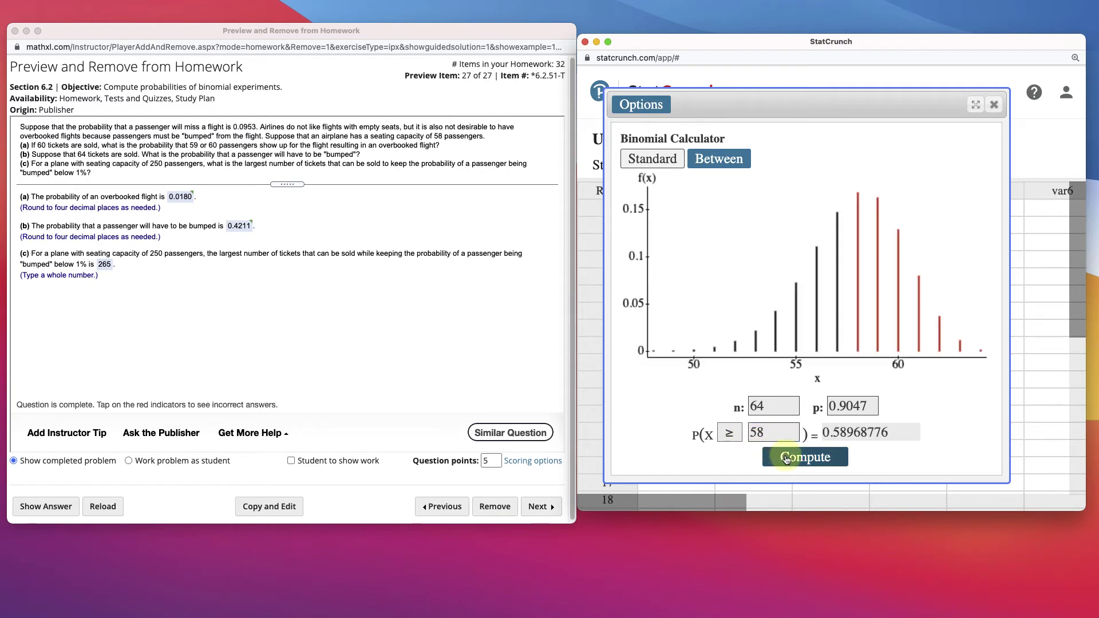
Step: Change the cutoff back to 59 and compute P(X ≥ 59) for n = 64
click(762, 430)
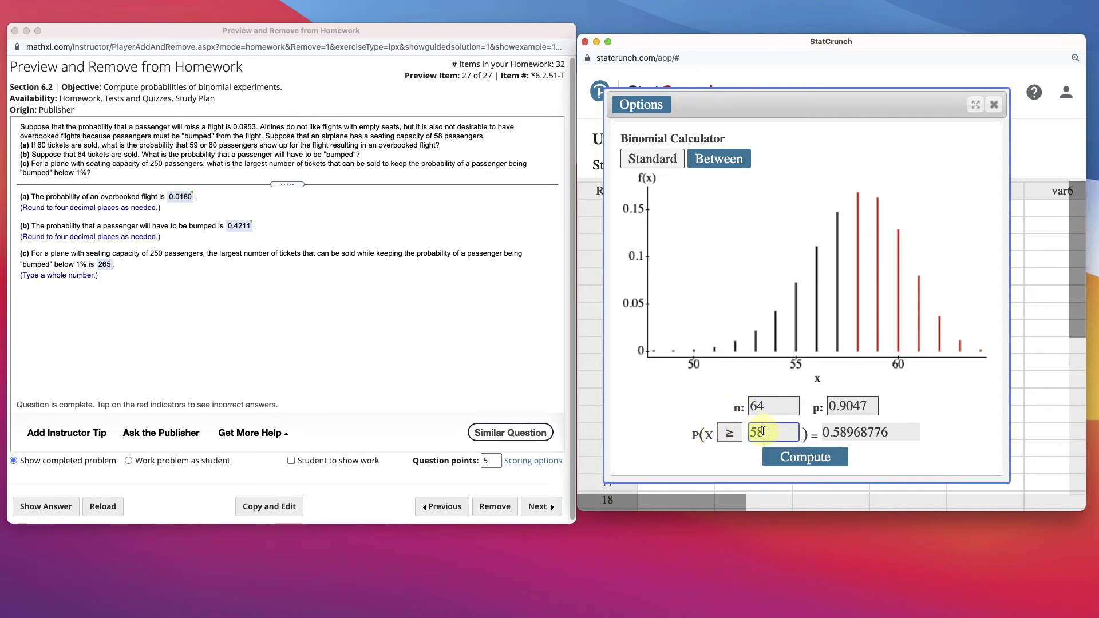
key(BackSpace)
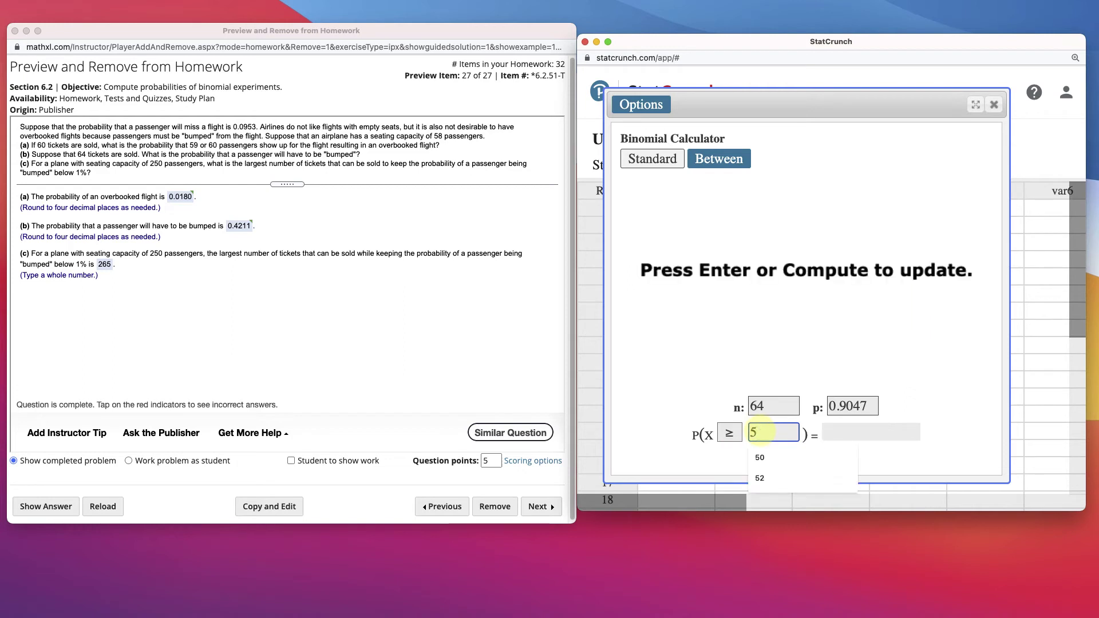
text(9)
key(Return)
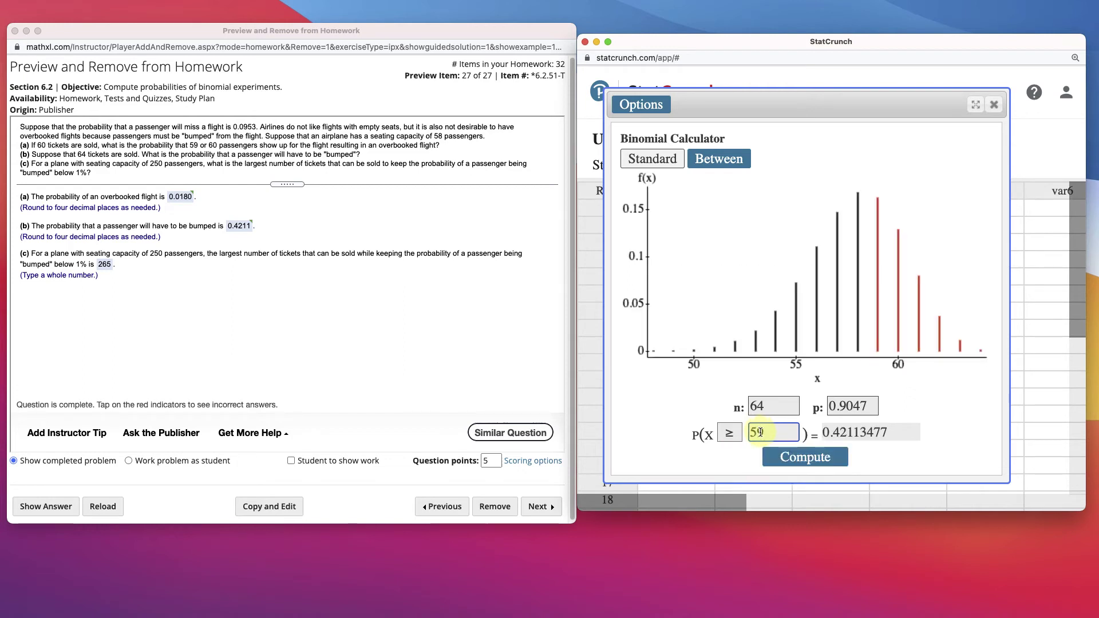
Step: Switch to strictly greater than with cutoff 58 and compute P(X > 58)
click(729, 433)
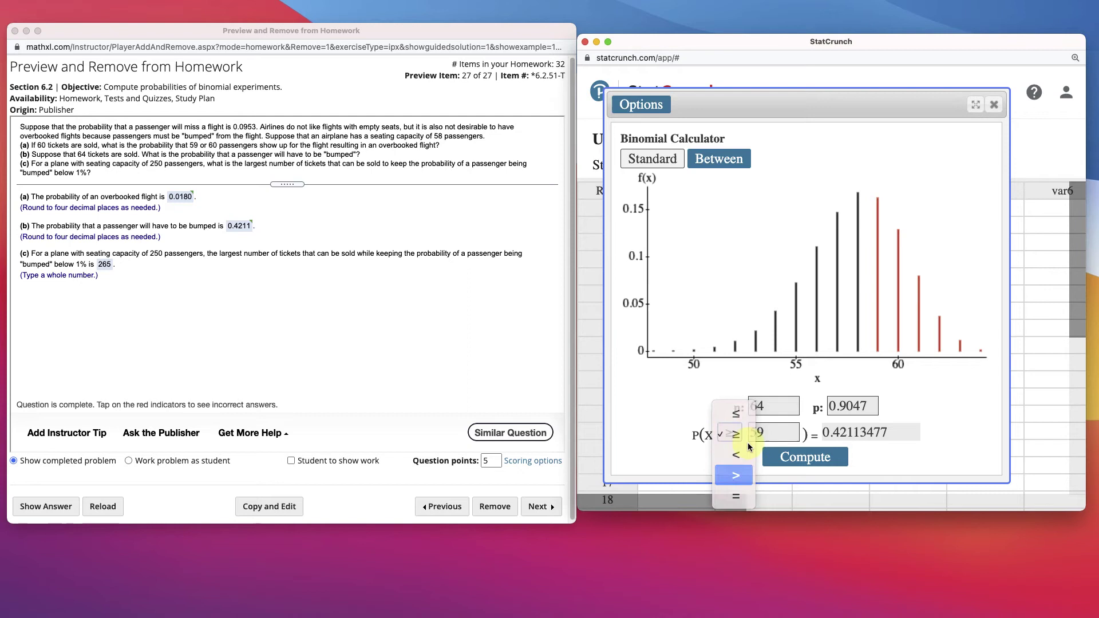
key(Return)
key(BackSpace)
text(8)
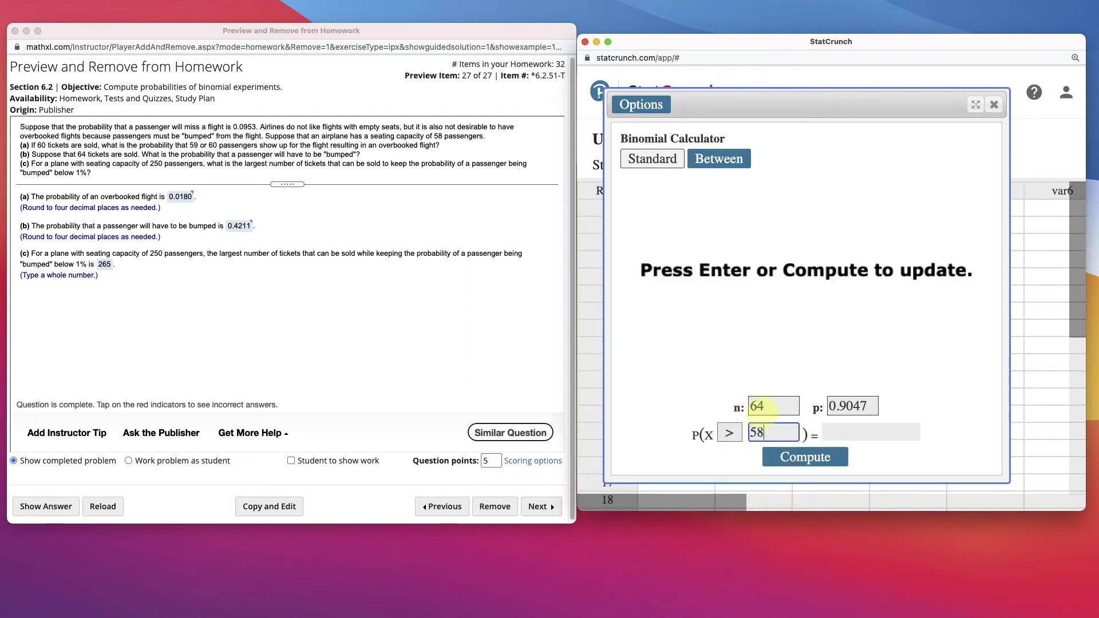
key(Return)
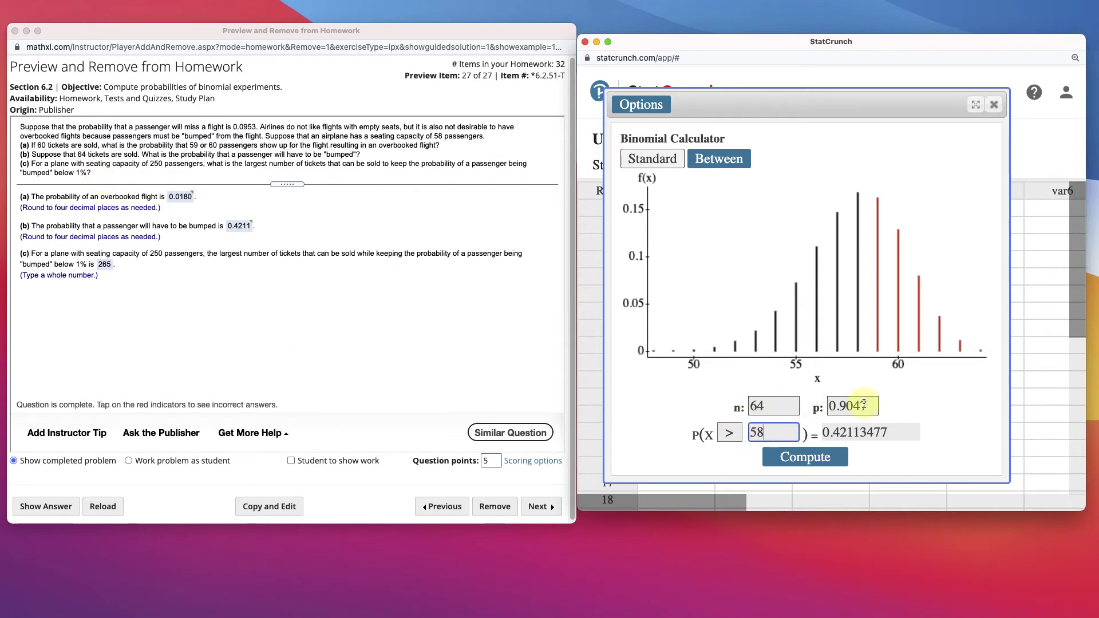
Step: Delete the sample size 64, leaving n blank
drag(855, 407, 729, 405)
click(786, 410)
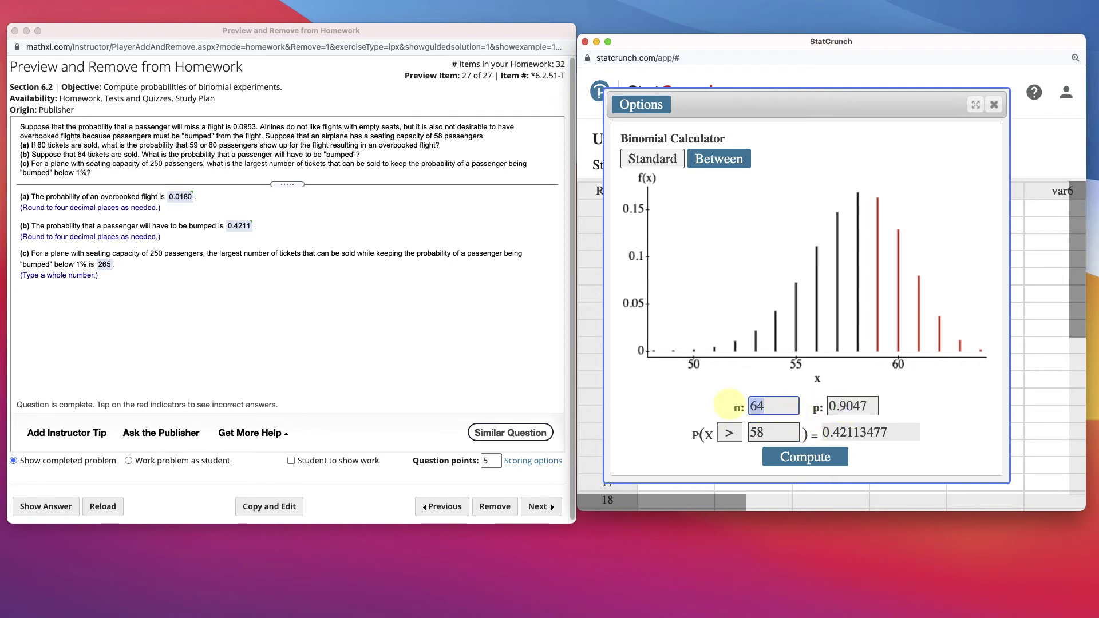
key(BackSpace)
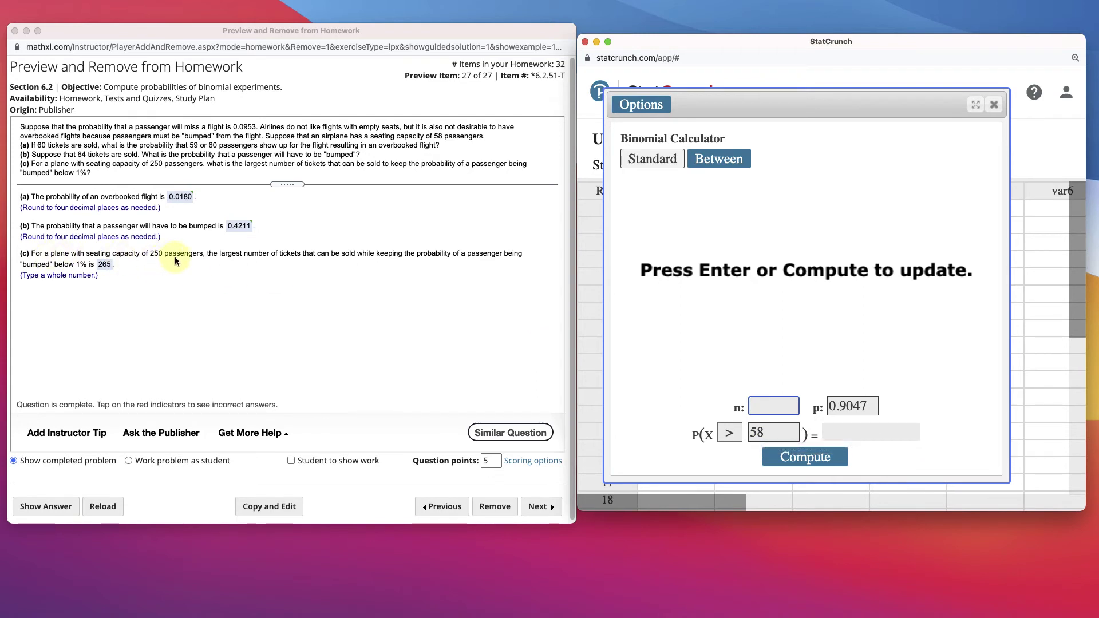
Step: Set the event to P(X ≥ 251) with p 0.9047, leaving n blank
click(781, 436)
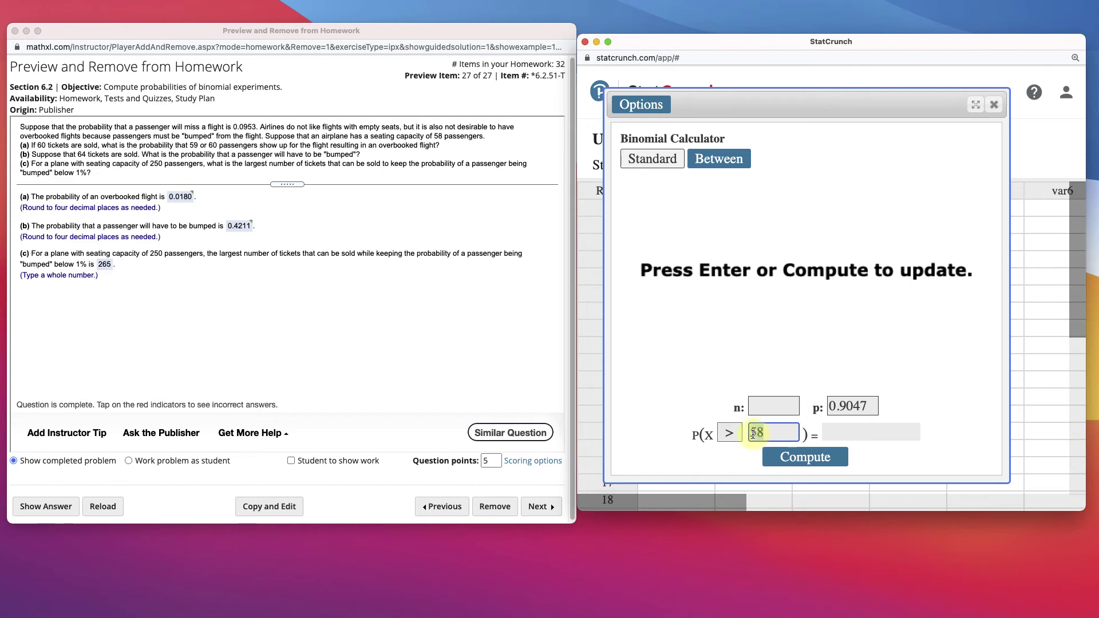
key(BackSpace)
key(BackSpace)
text(250)
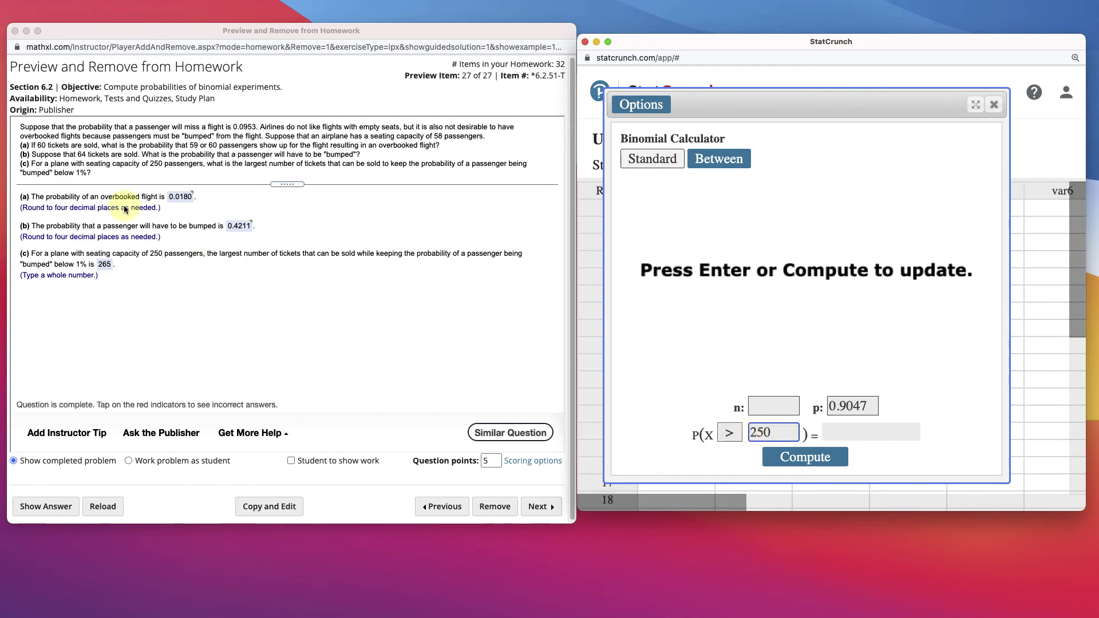
click(772, 405)
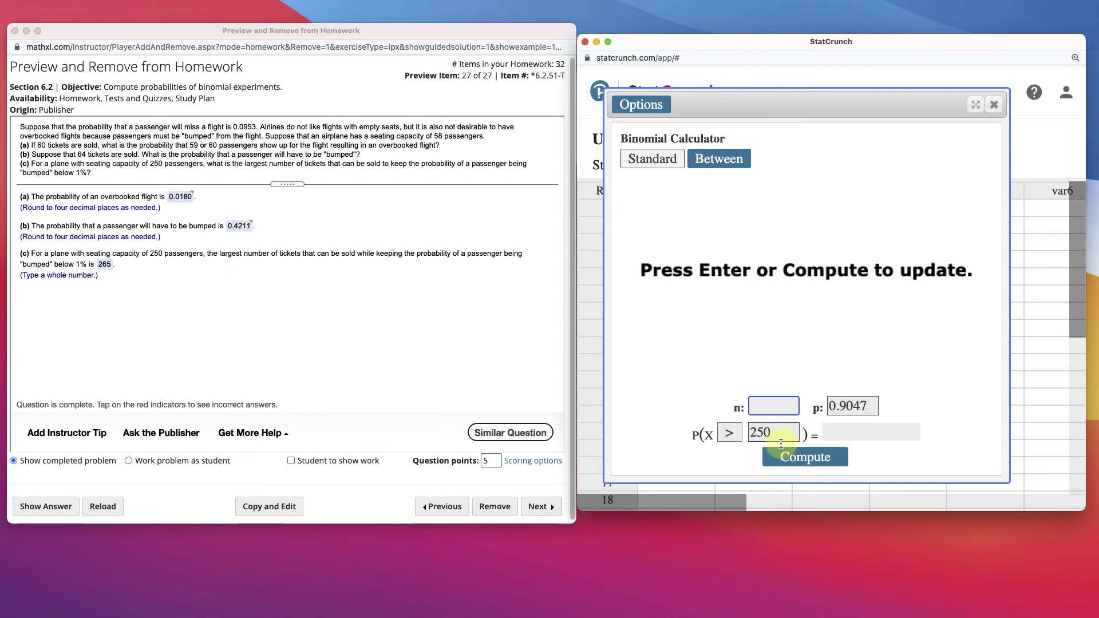
click(731, 434)
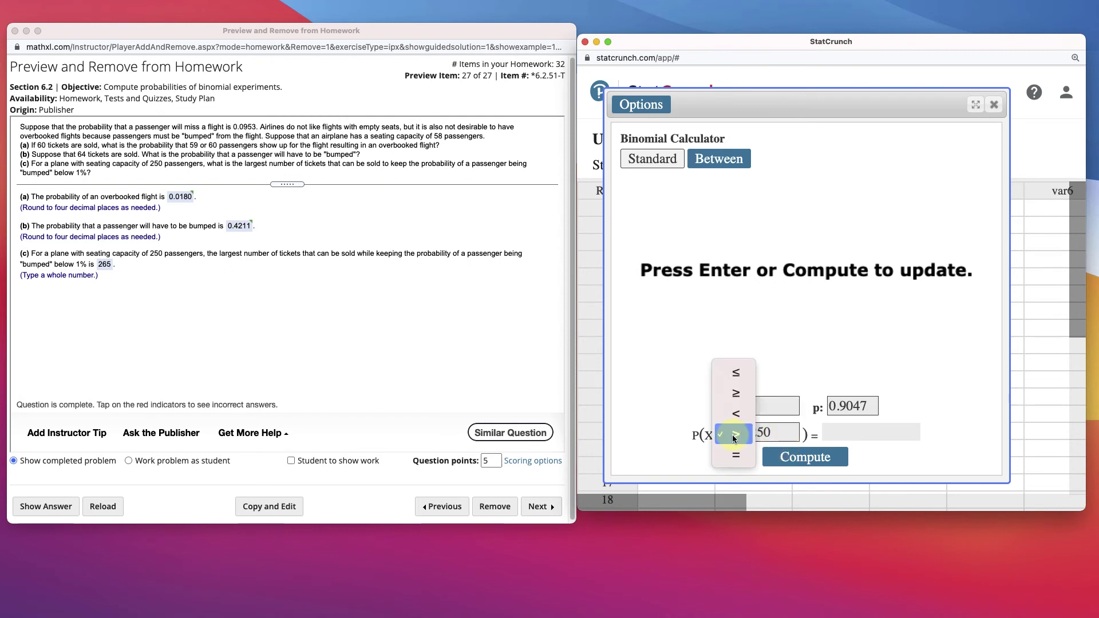
click(736, 394)
key(Tab)
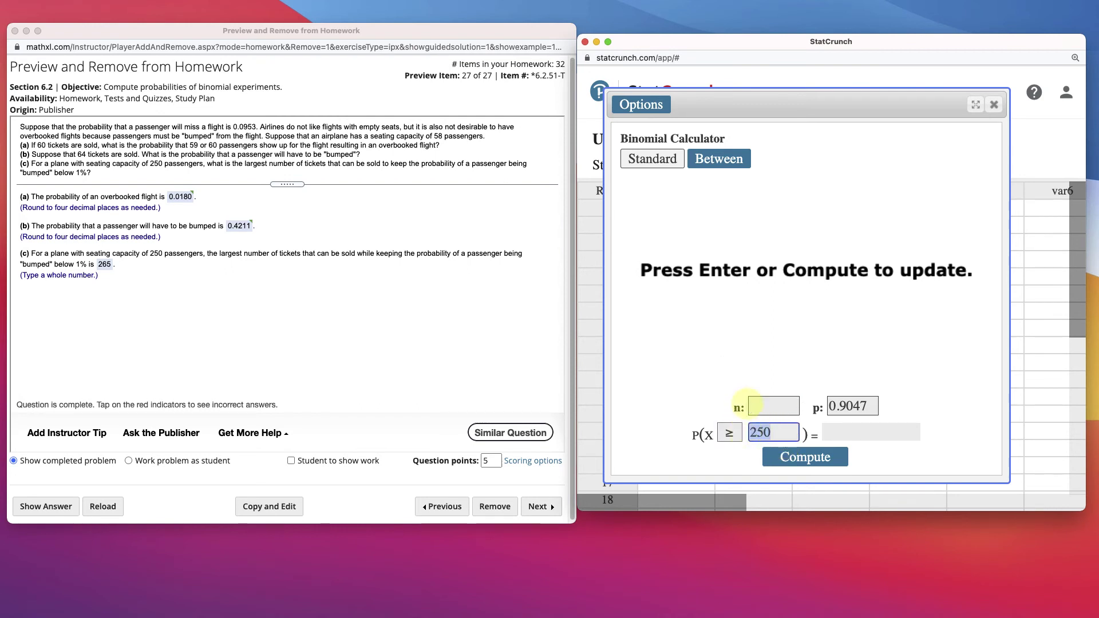
text(251)
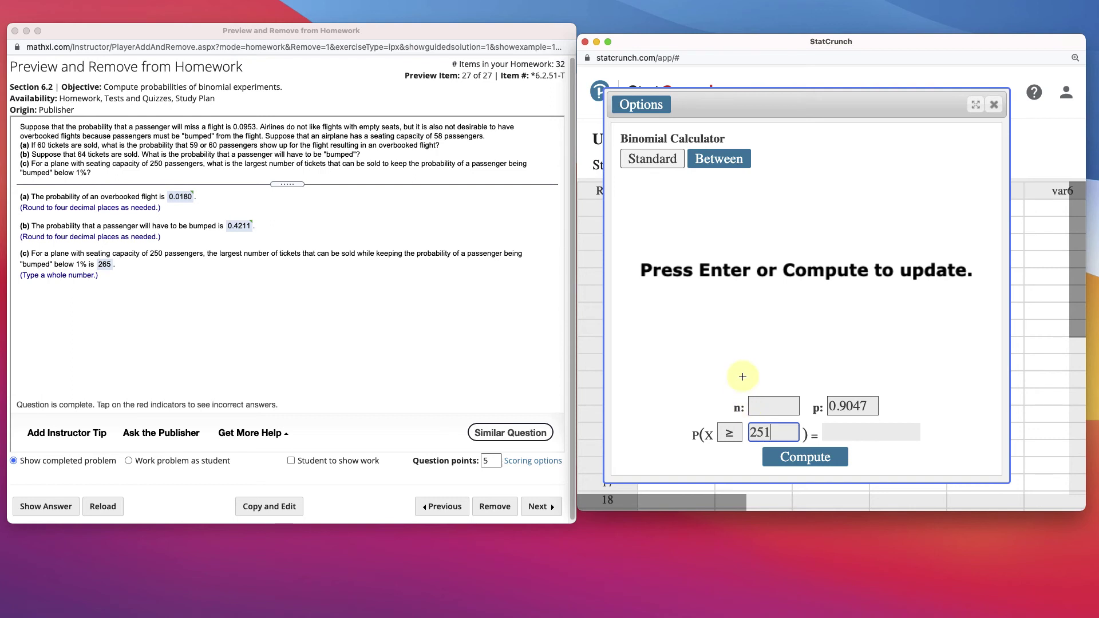
click(761, 410)
click(854, 439)
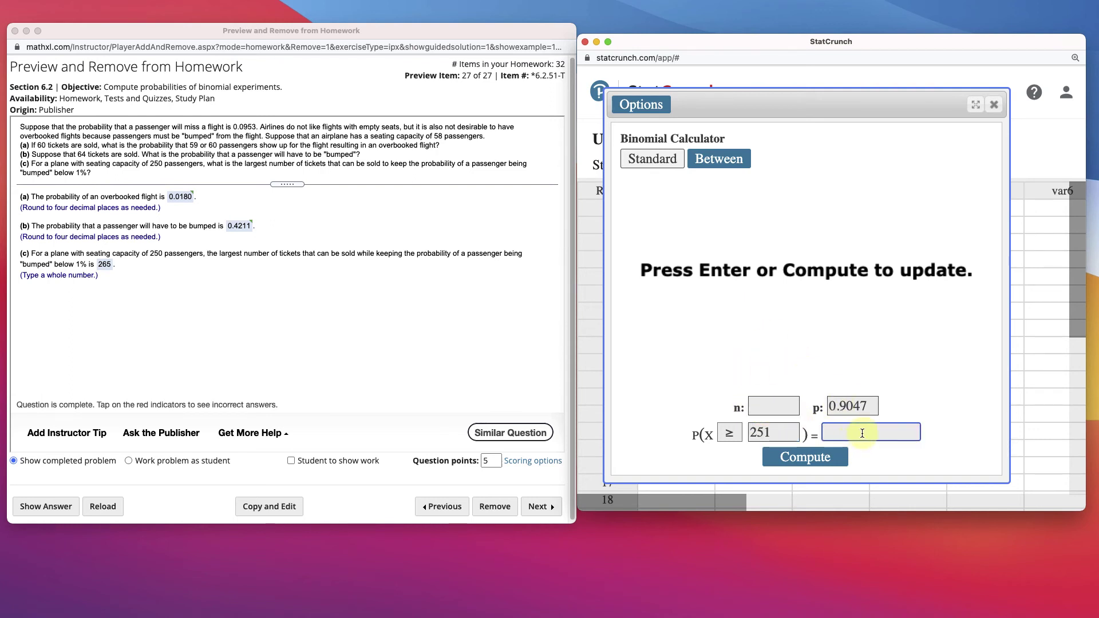
Step: Compute P(X ≥ 251) for trial counts n = 255, 260 and 266
click(780, 404)
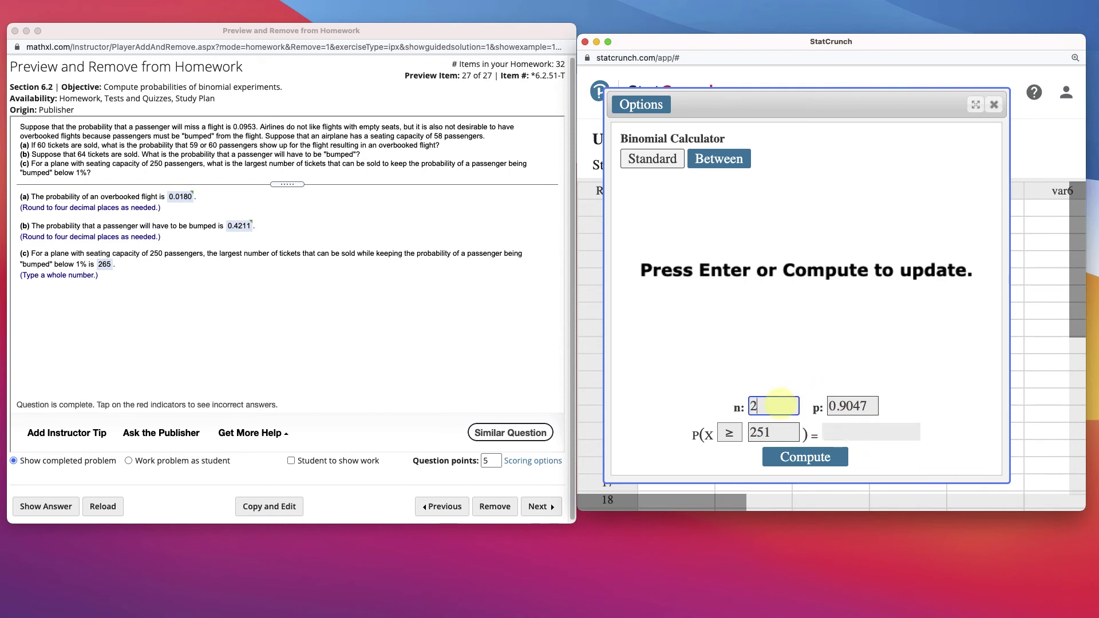
text(255)
key(Return)
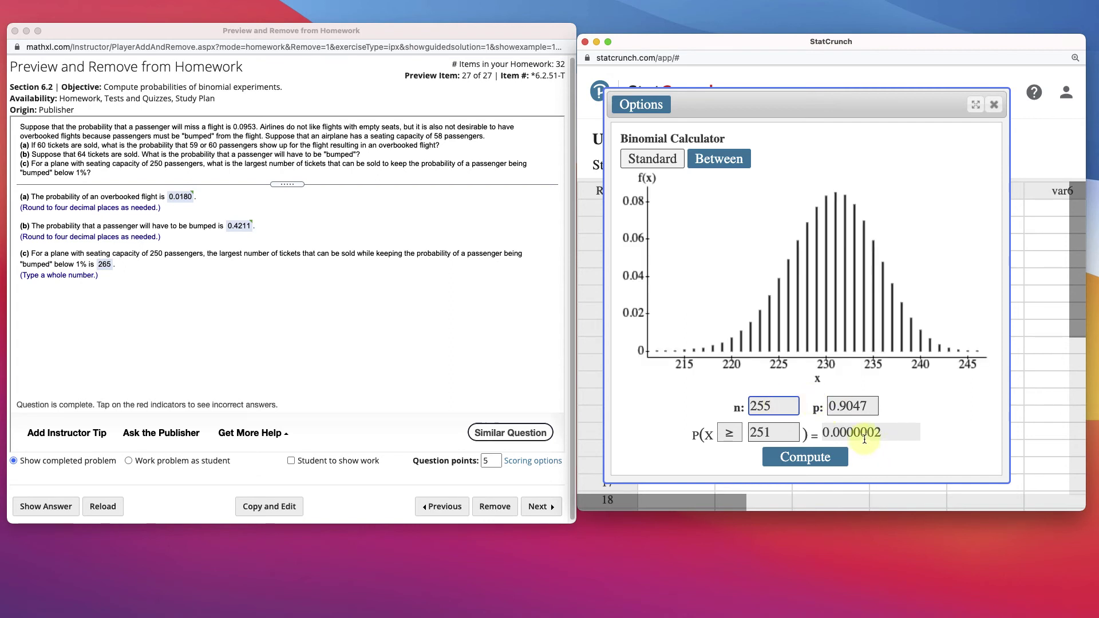
drag(793, 404, 743, 405)
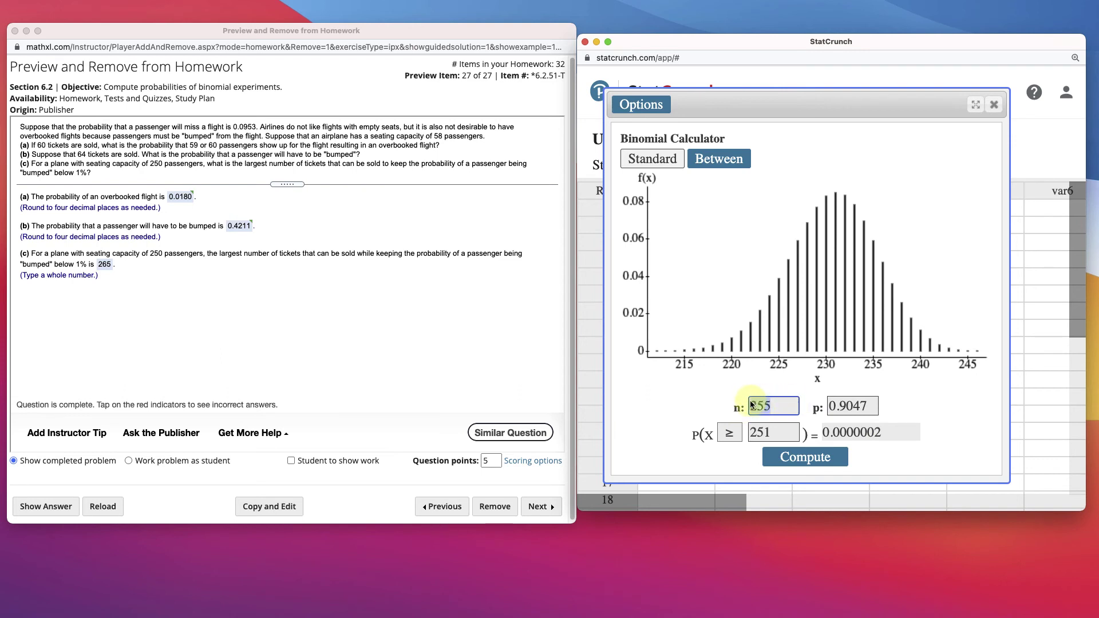
text(26)
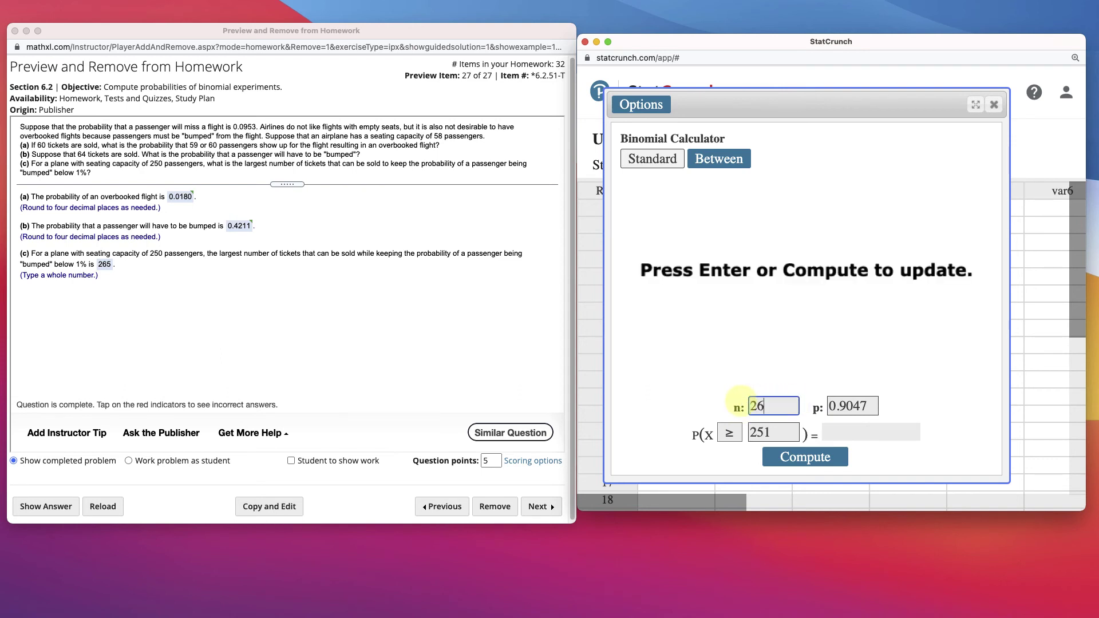
text(0)
key(Return)
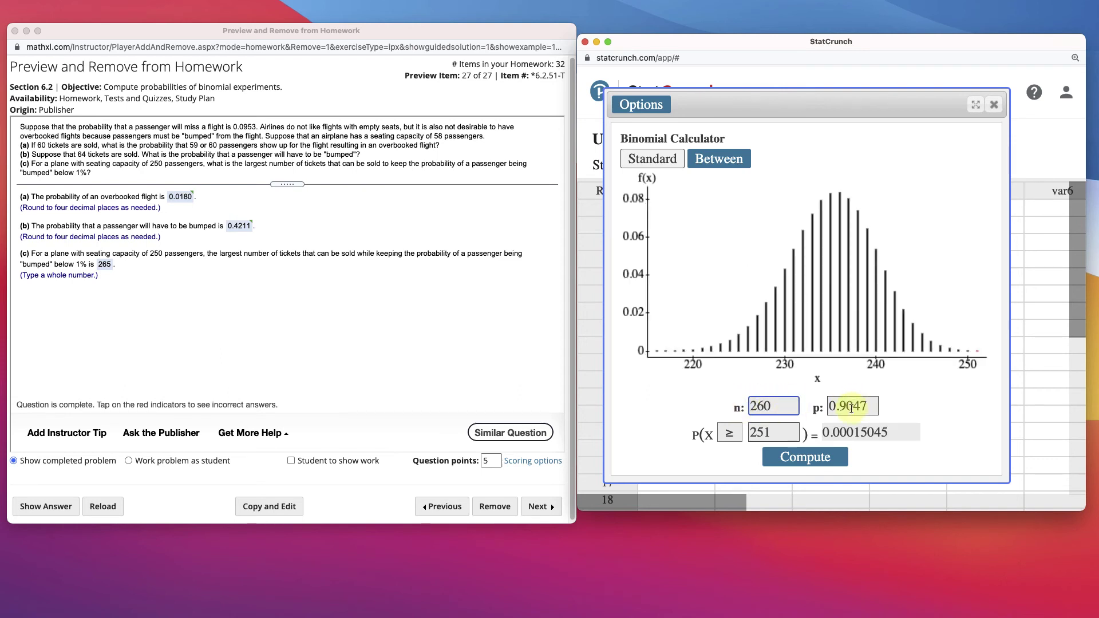
drag(772, 406, 734, 404)
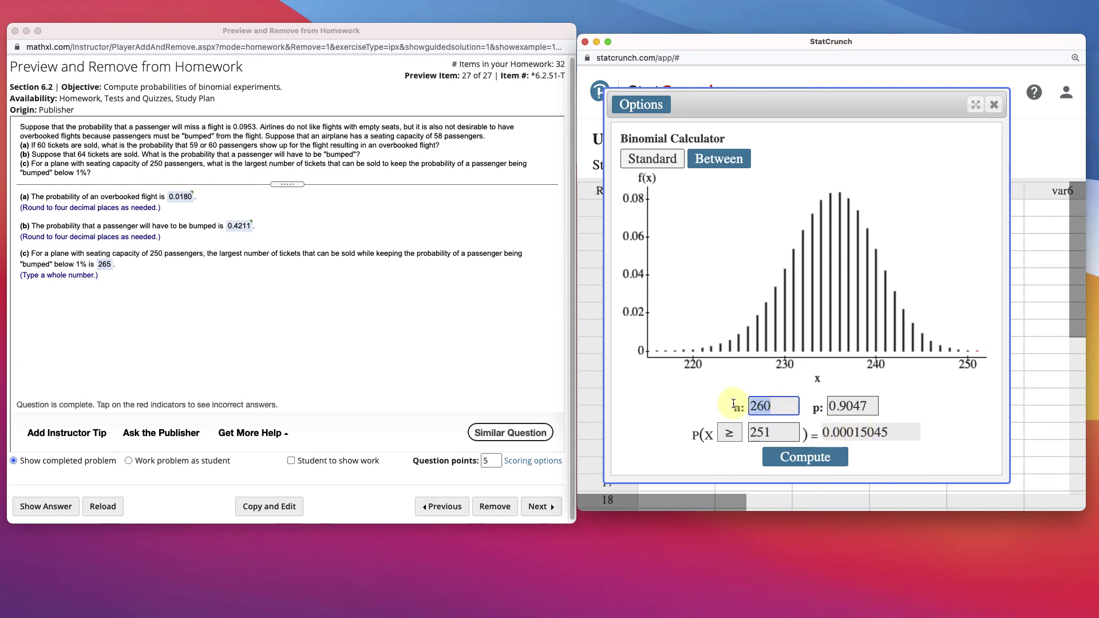
text(2)
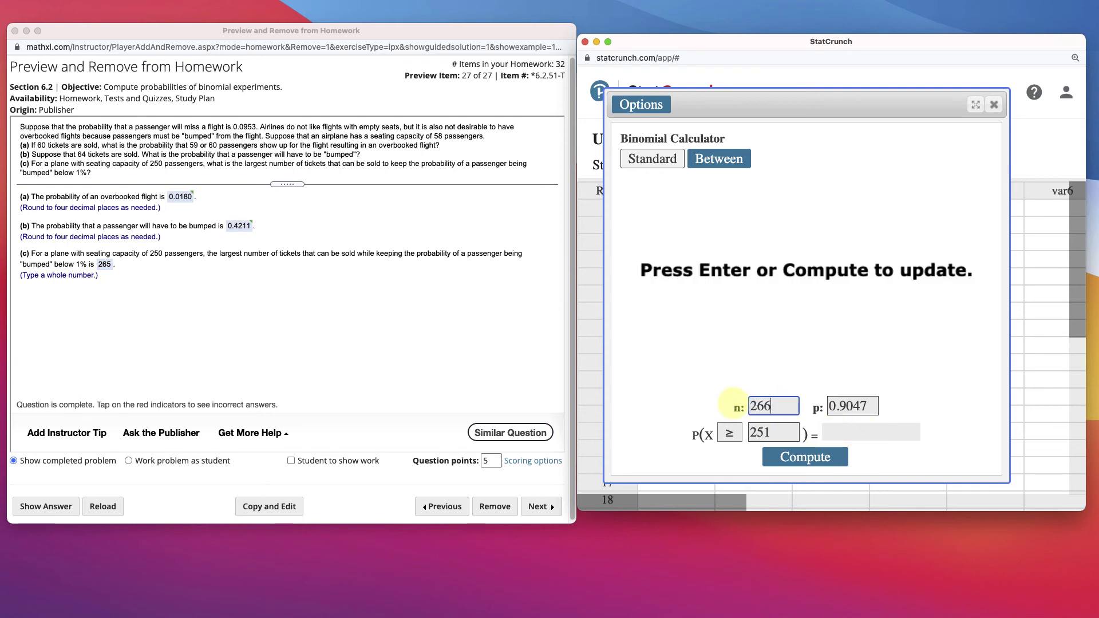
text(66)
key(Return)
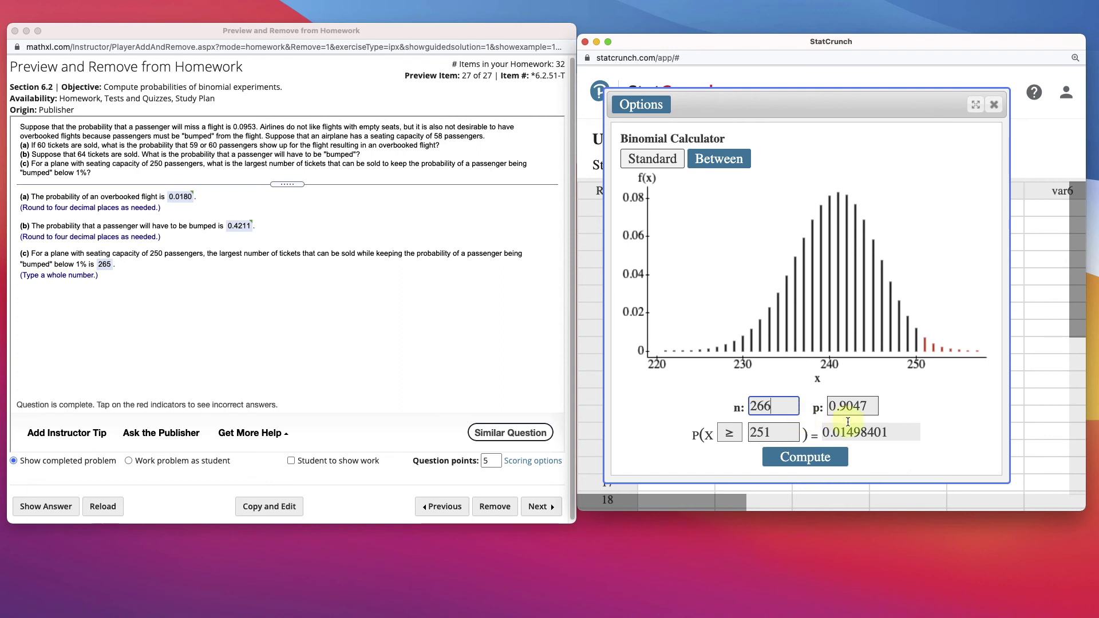
Step: Settle on n = 265, giving P(X ≥ 251) = 0.00828628, after rechecking 266
mouse_move(771, 406)
mouse_down()
mouse_move(751, 406)
mouse_move(764, 406)
mouse_up()
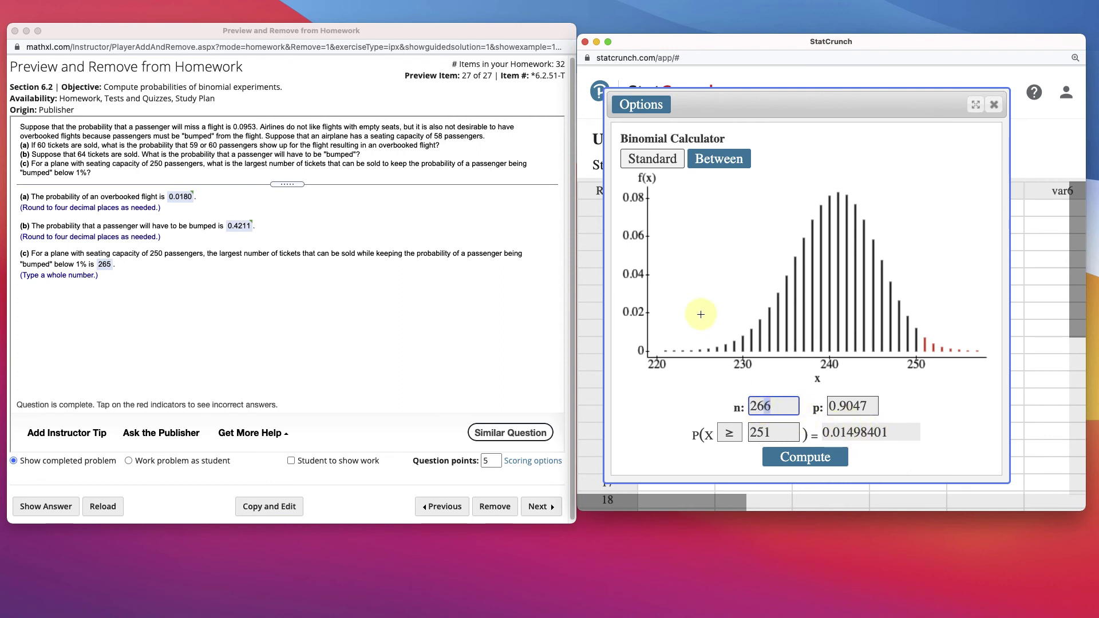
text(5)
key(Return)
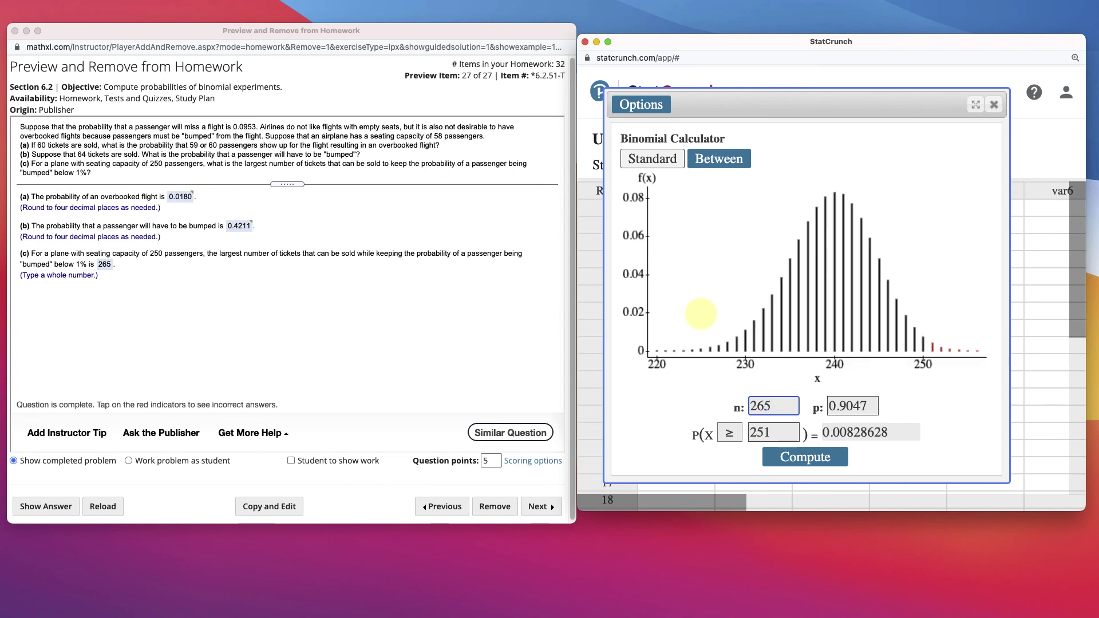
click(851, 437)
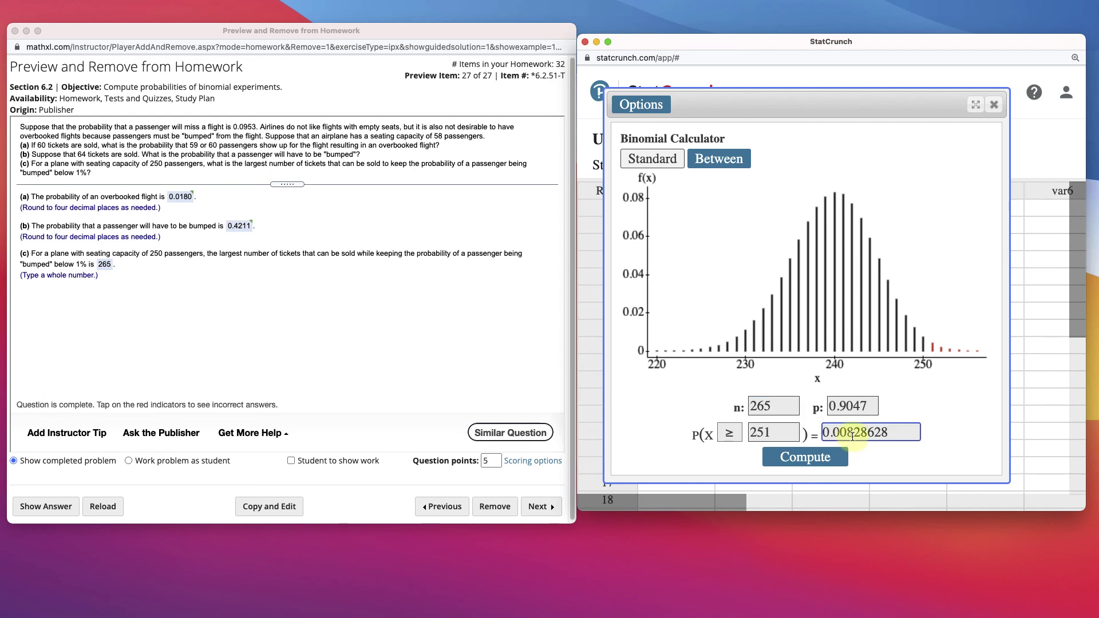
click(771, 408)
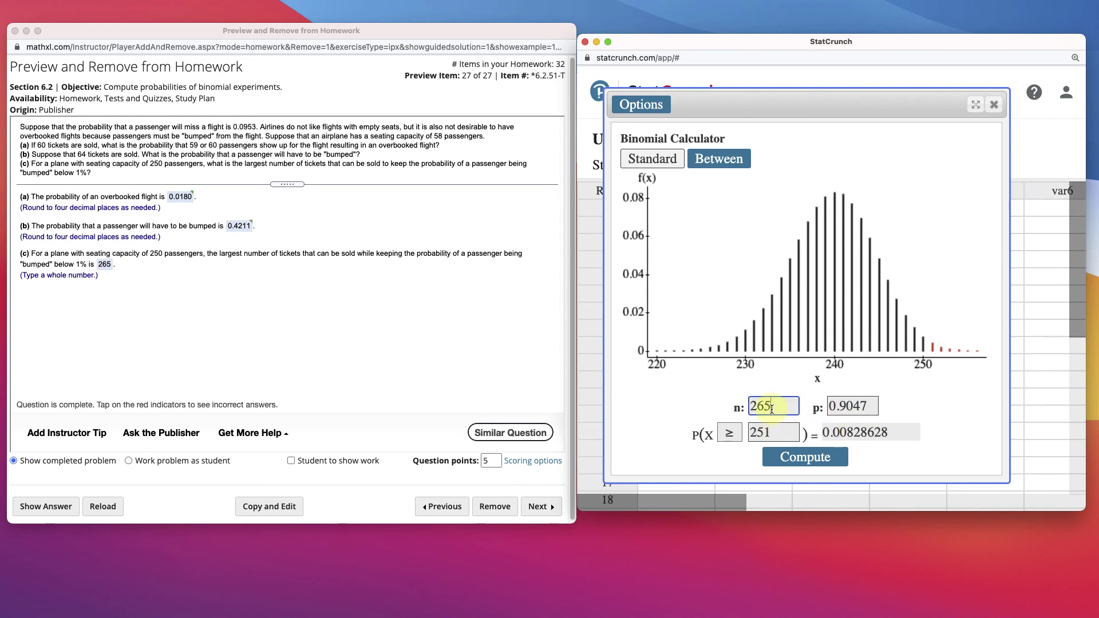
key(BackSpace)
text(6)
key(Return)
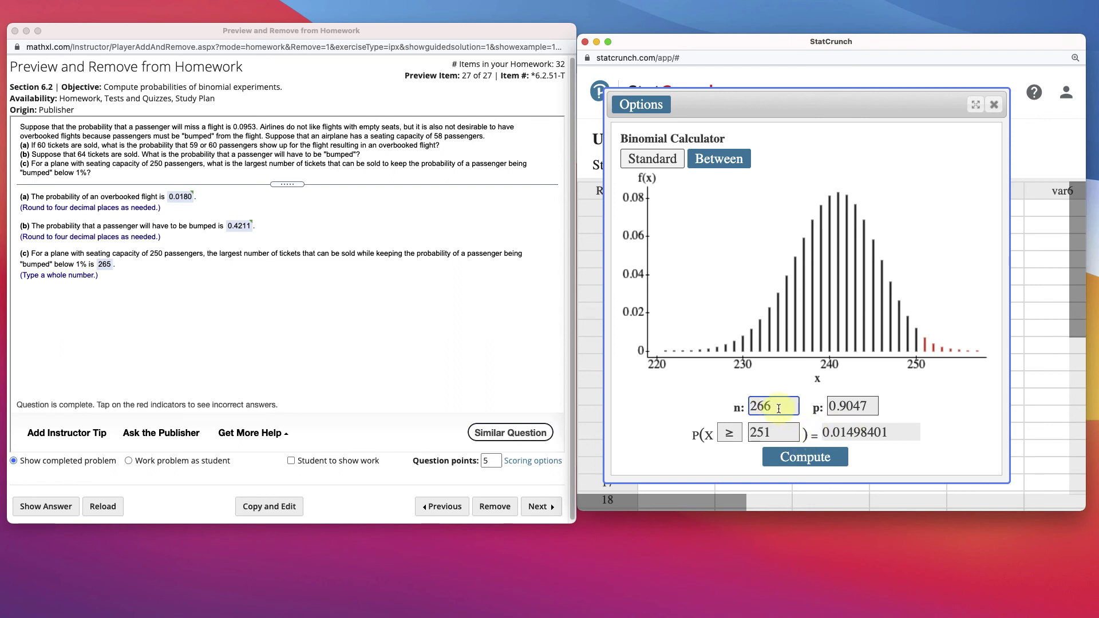
key(BackSpace)
text(5)
key(Return)
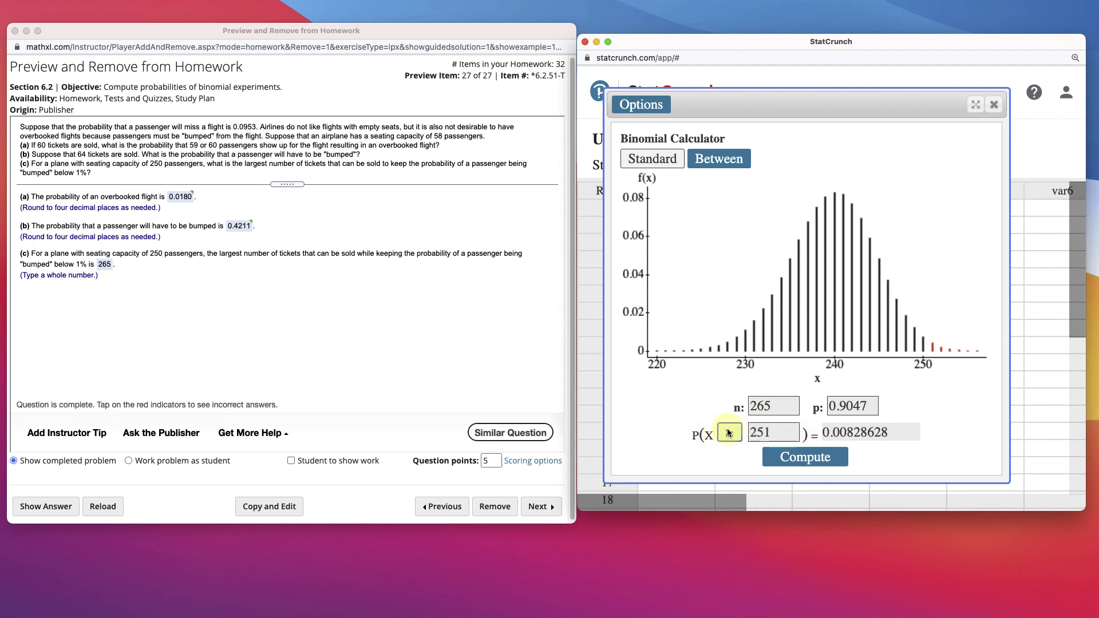
Step: Switch to strictly greater than with cutoff 250, giving P(X > 250) = 0.00828628
click(729, 433)
click(733, 473)
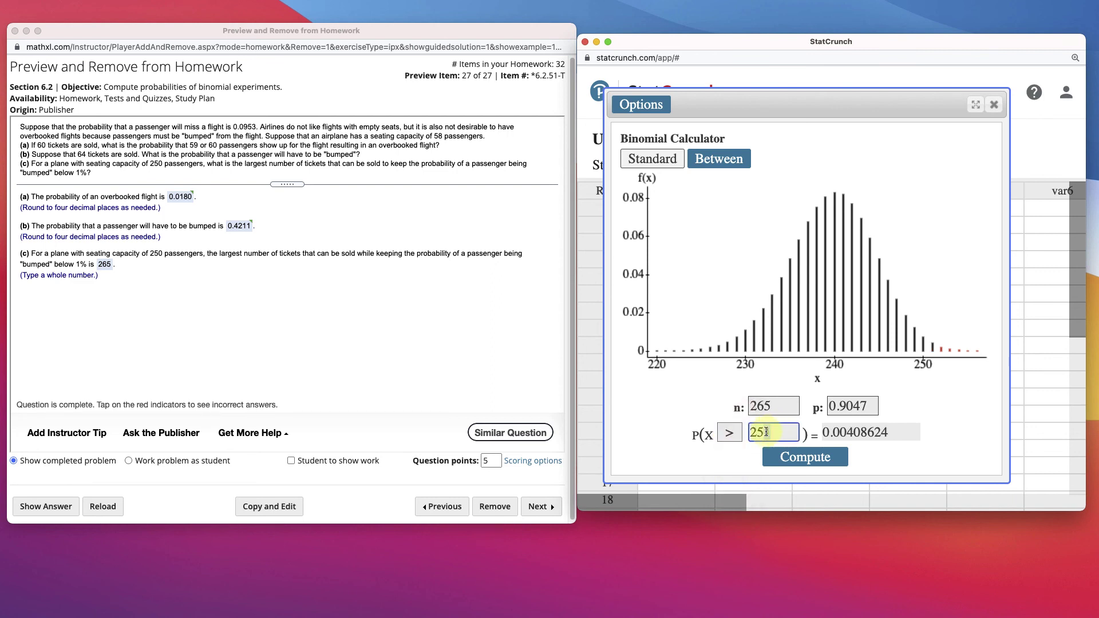
key(BackSpace)
text(0)
key(Return)
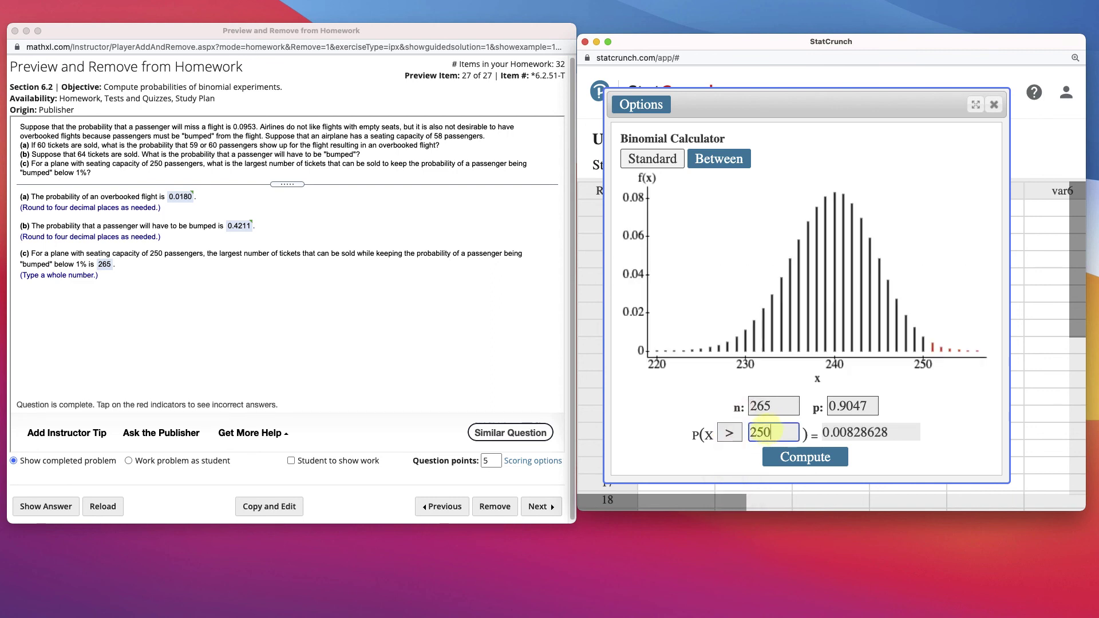